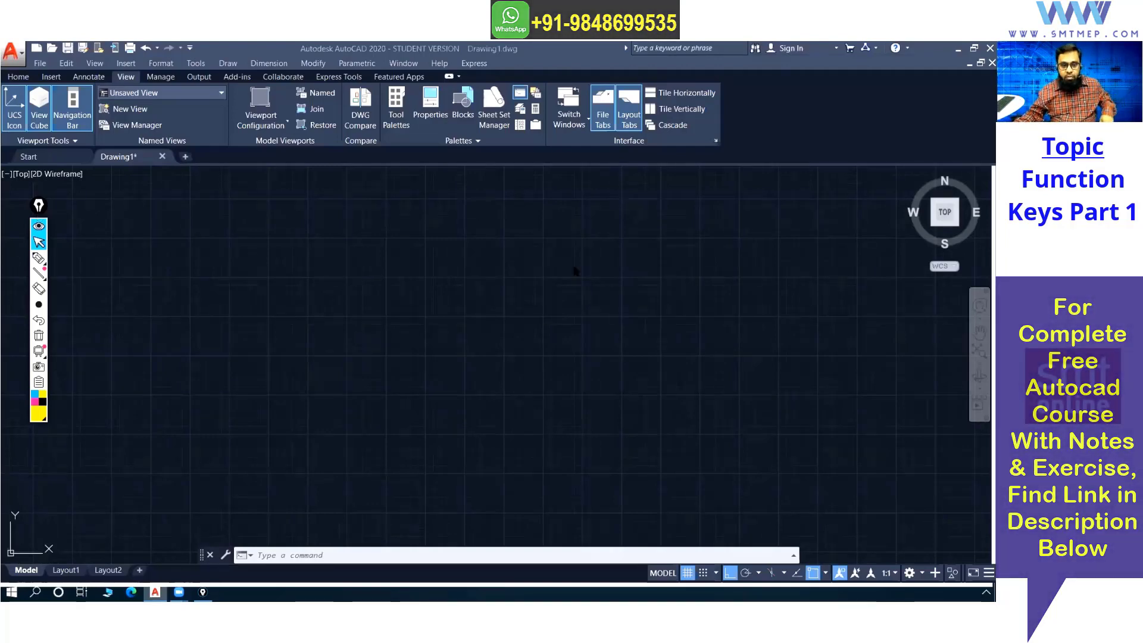
Step: Handwrite the note "F1 - help" in thin yellow pen near the top of the drawing area and return to the cursor
click(39, 258)
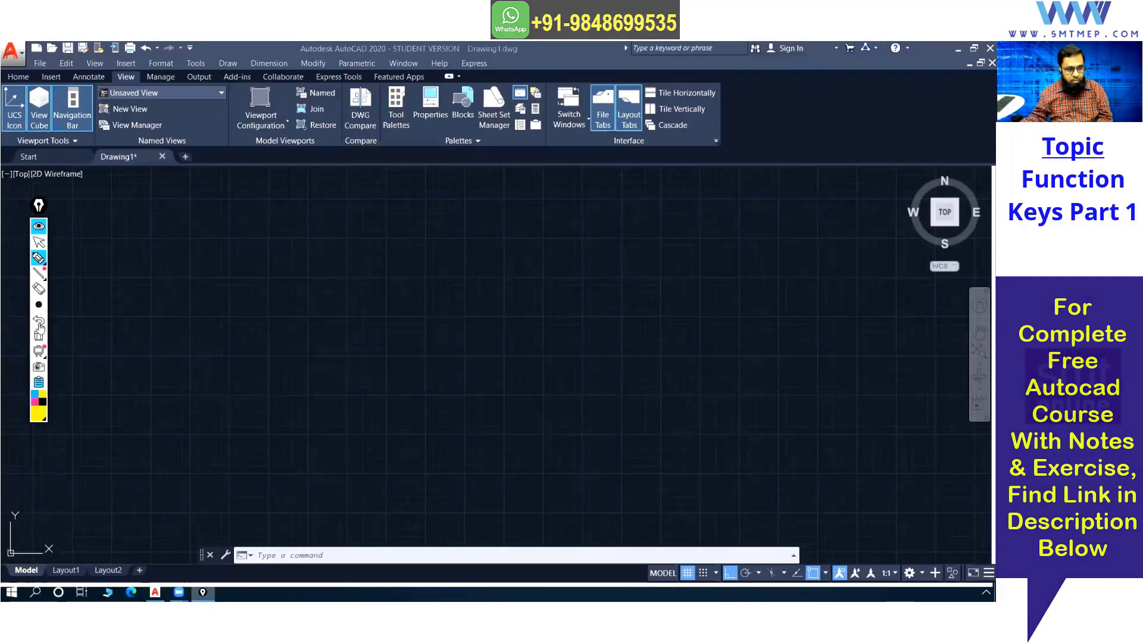
click(70, 304)
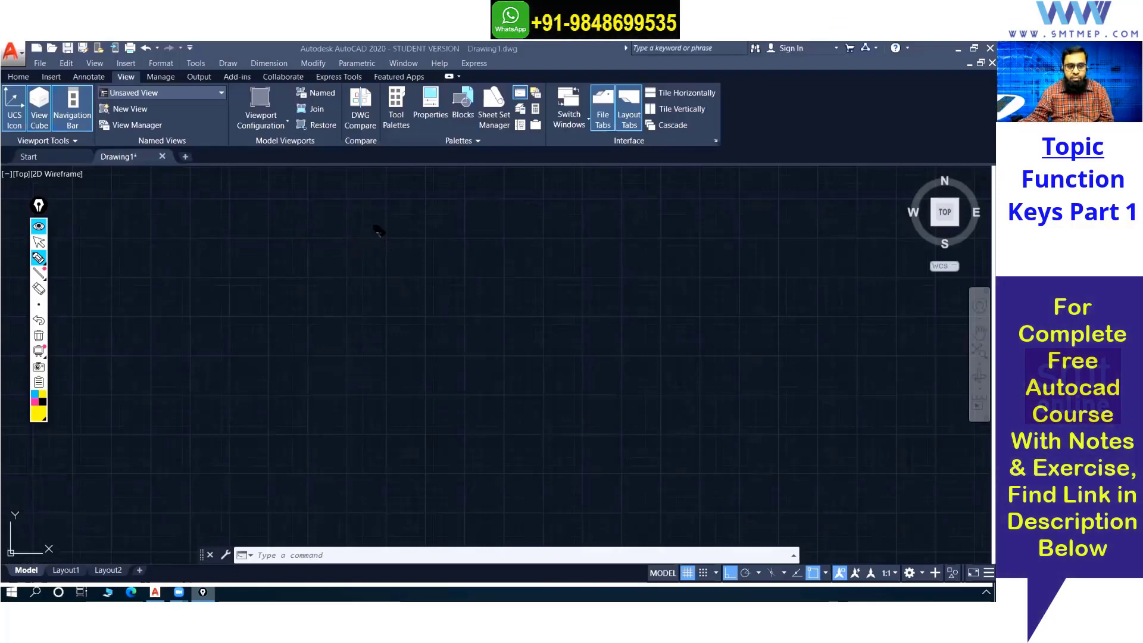
mouse_move(328, 234)
mouse_down()
mouse_move(326, 215)
mouse_move(340, 212)
mouse_move(347, 240)
mouse_move(371, 225)
mouse_move(445, 224)
mouse_up()
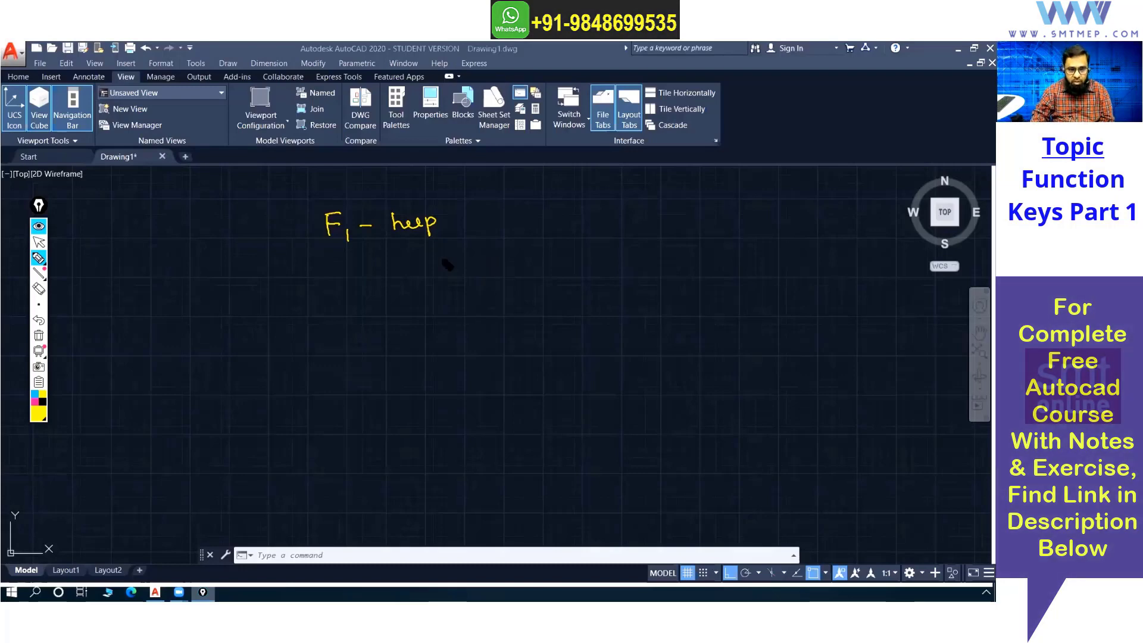
click(38, 242)
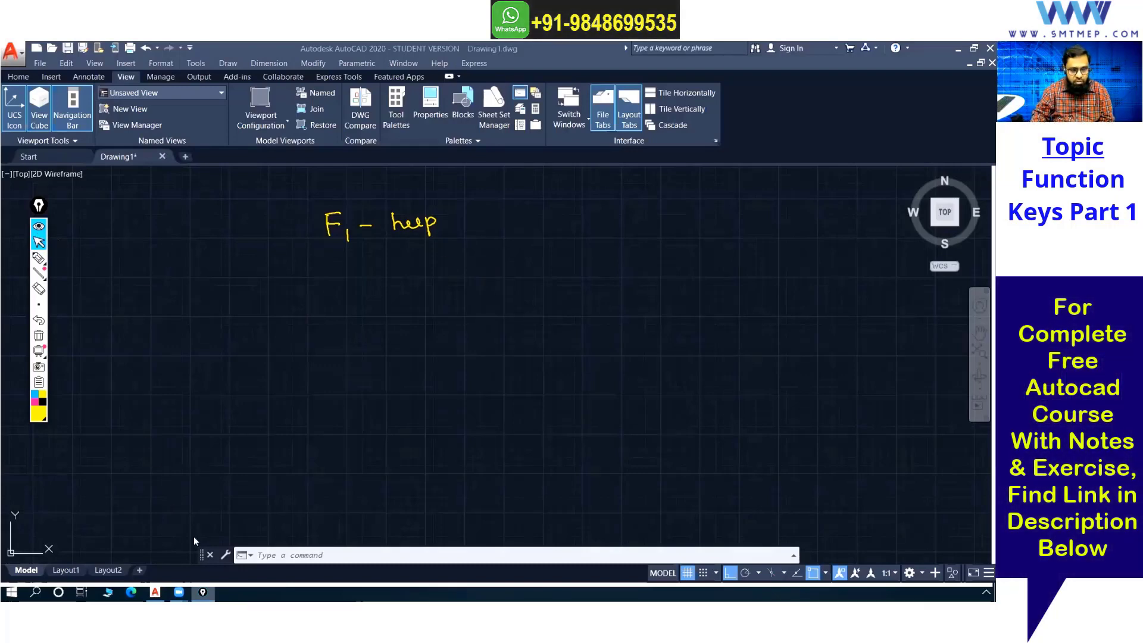
click(275, 554)
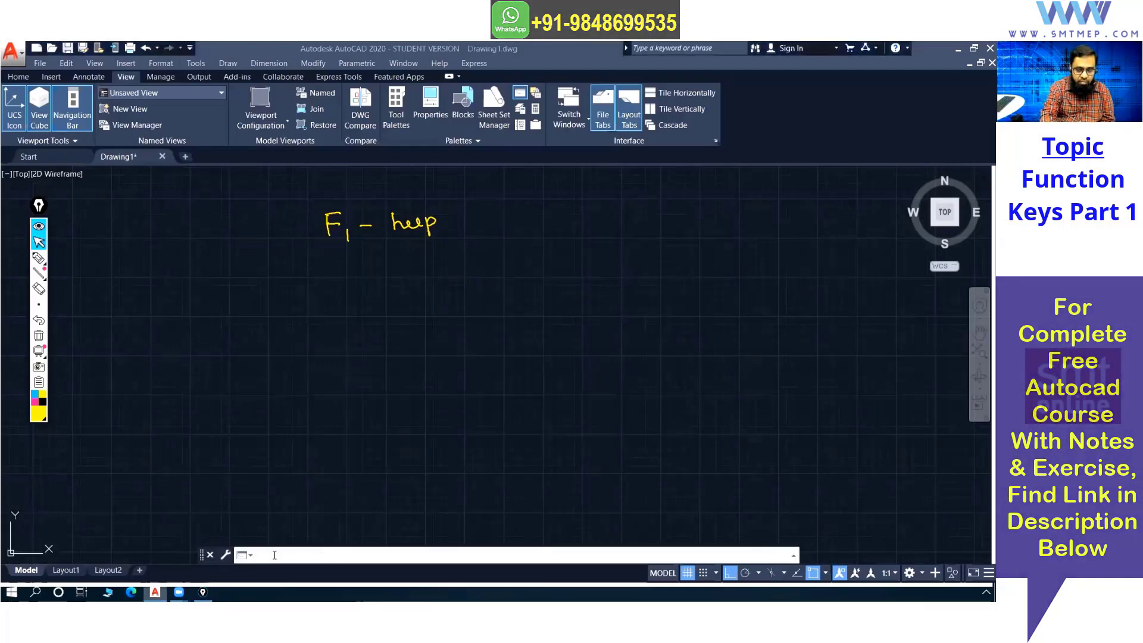
text(l)
key(Return)
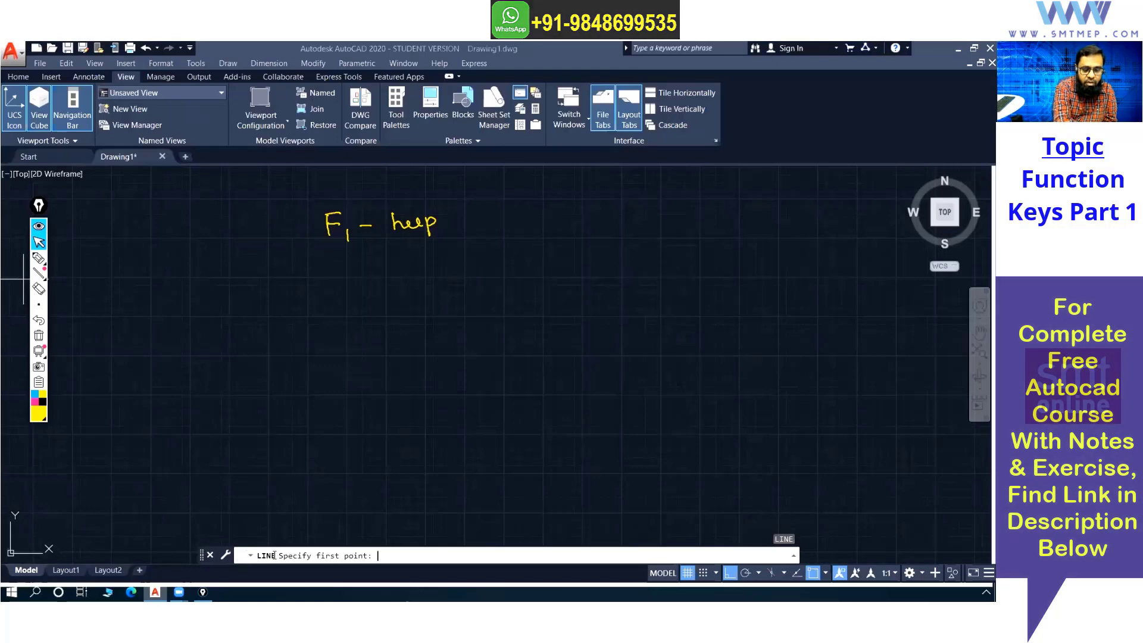
key(F1)
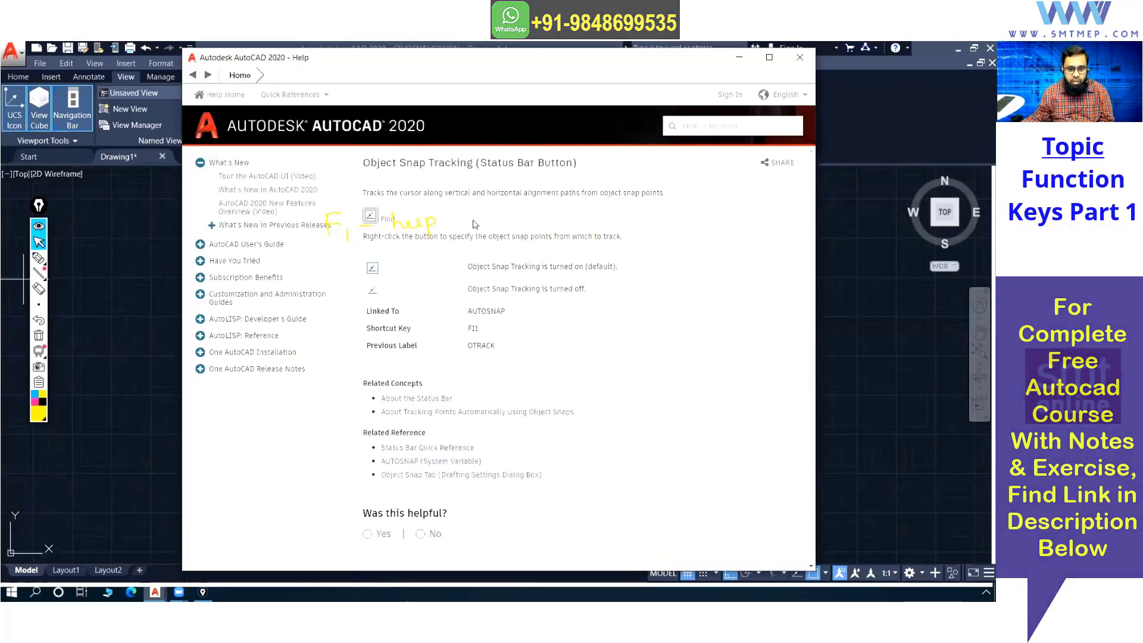
click(418, 573)
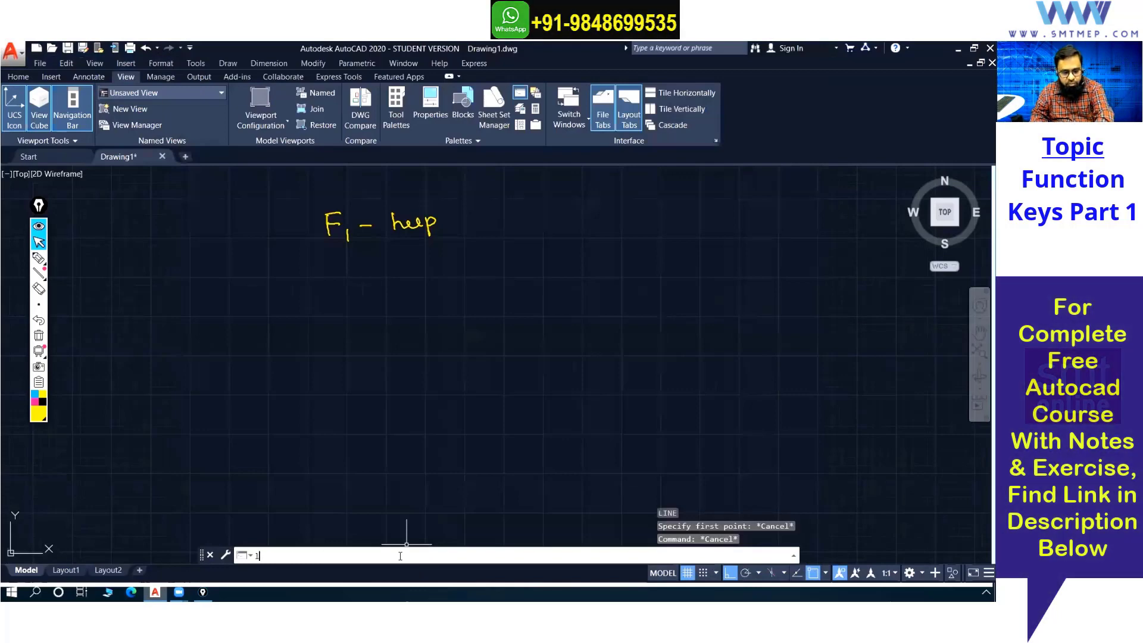
Step: Open the help article for the active LINE command, highlight its title, and close the help and the command
text(l)
key(Return)
key(F1)
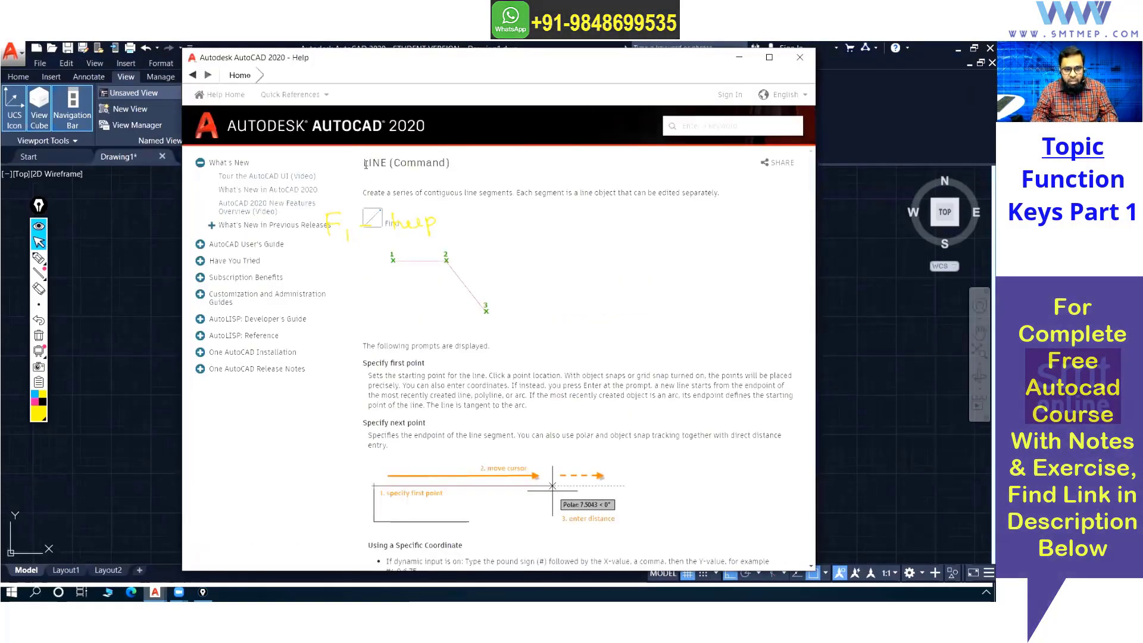
drag(365, 164, 451, 159)
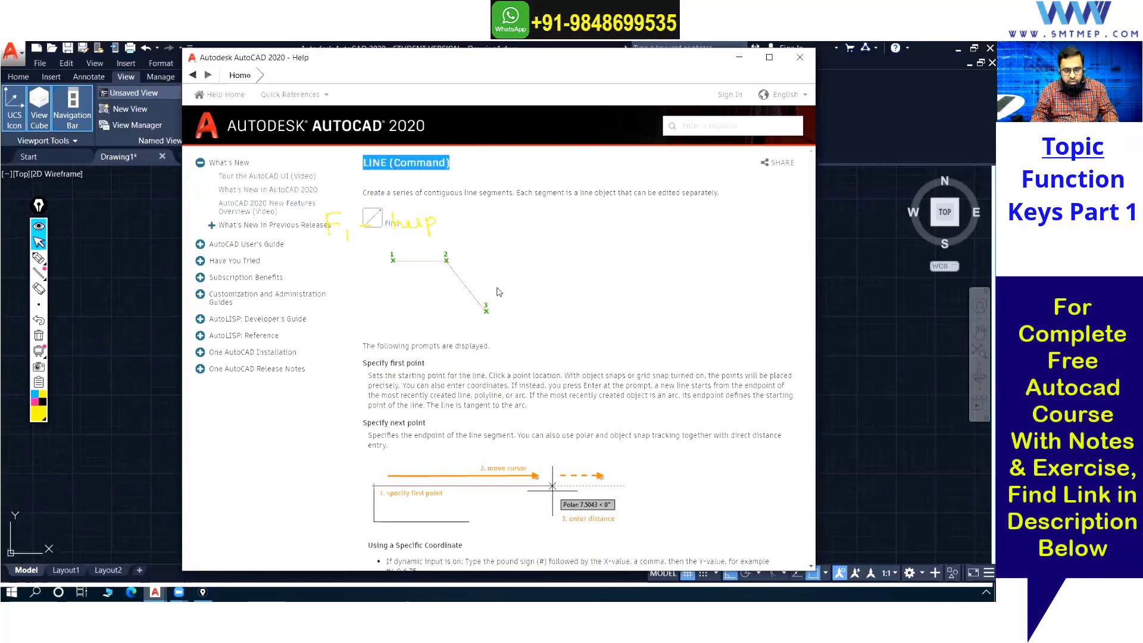
click(799, 58)
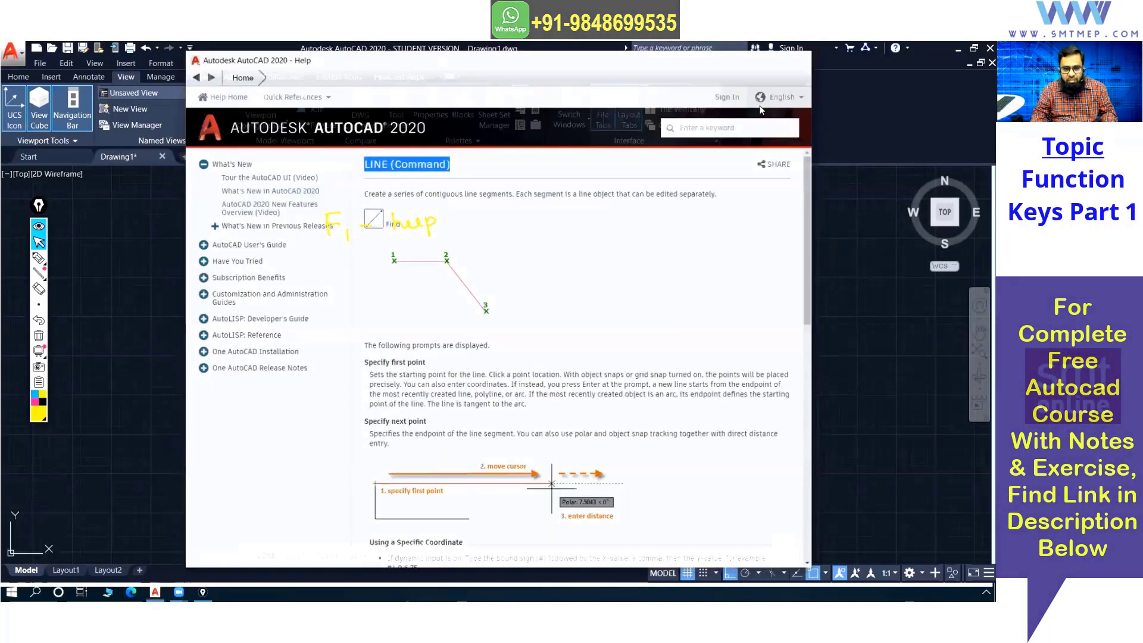
key(Escape)
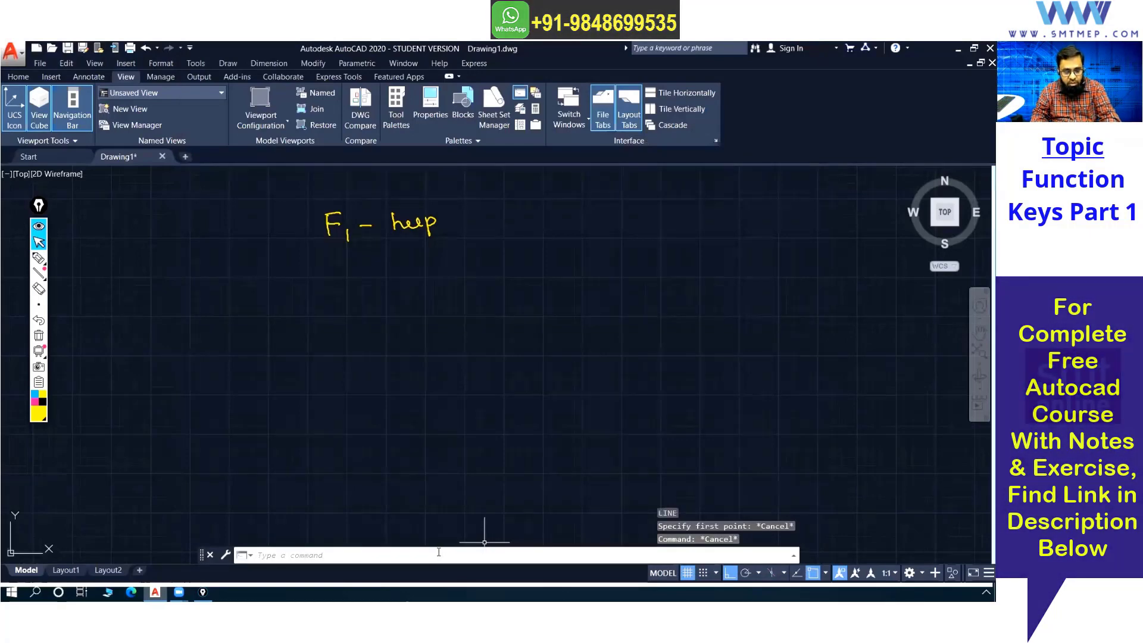
Step: Open the help article for the active CIRCLE command, read through to its end, and close the help and the command
text(c)
key(Return)
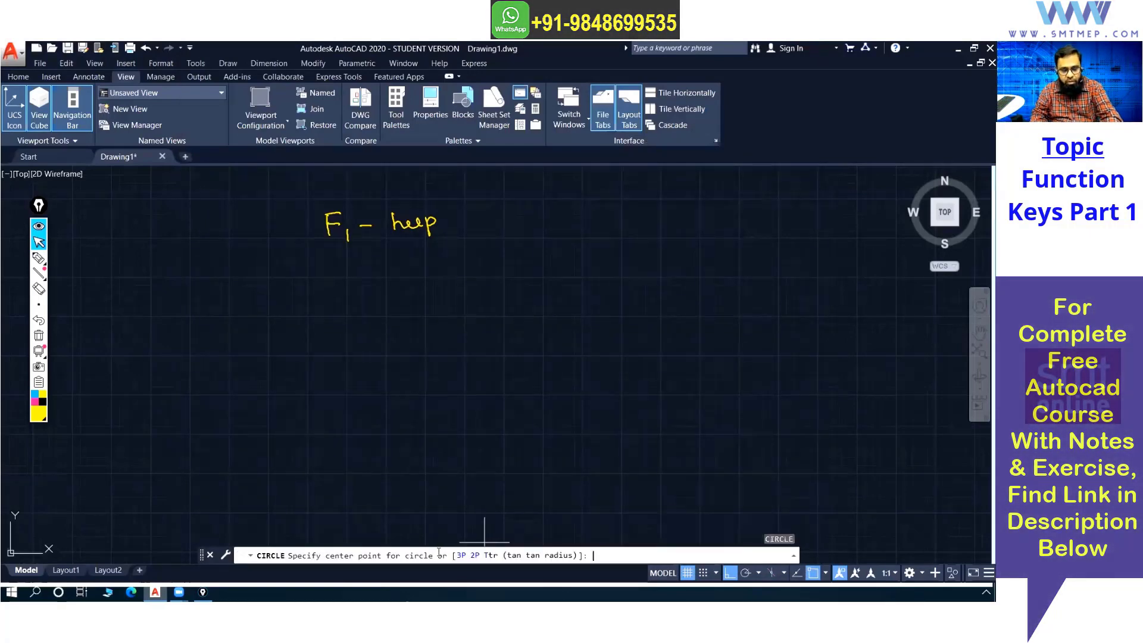
key(F1)
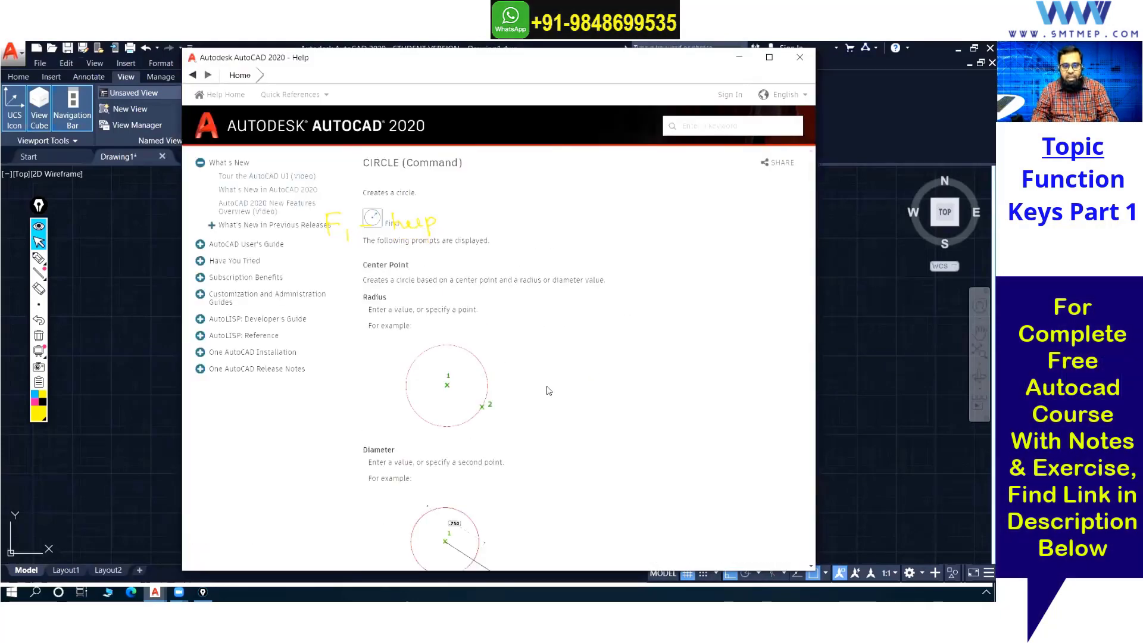
scroll(598, 378, down, 3)
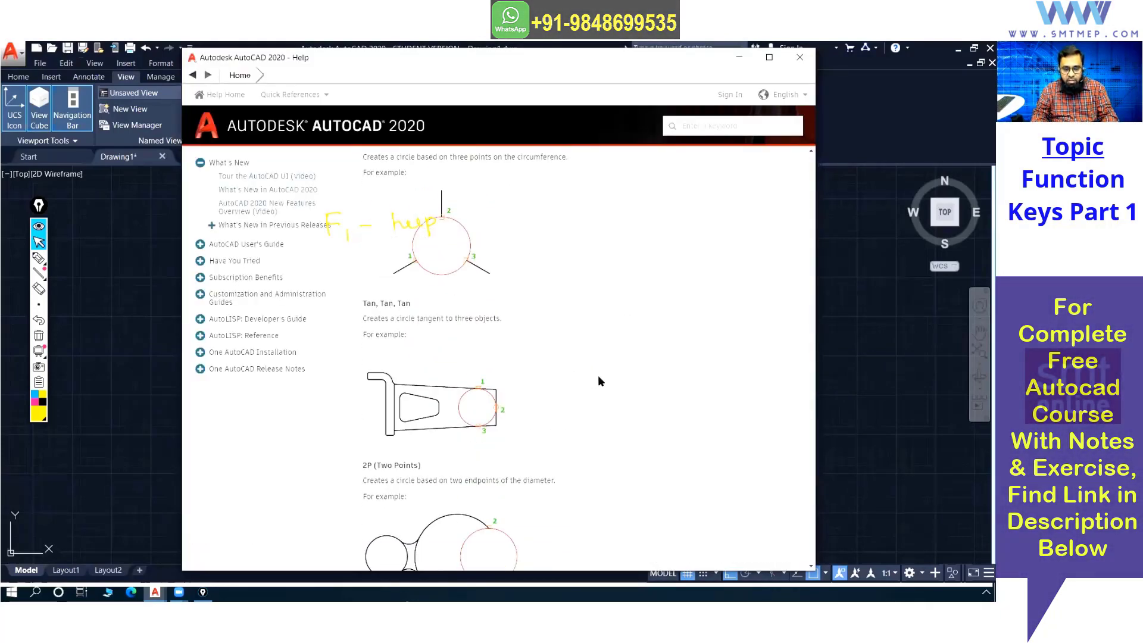
scroll(599, 379, down, 5)
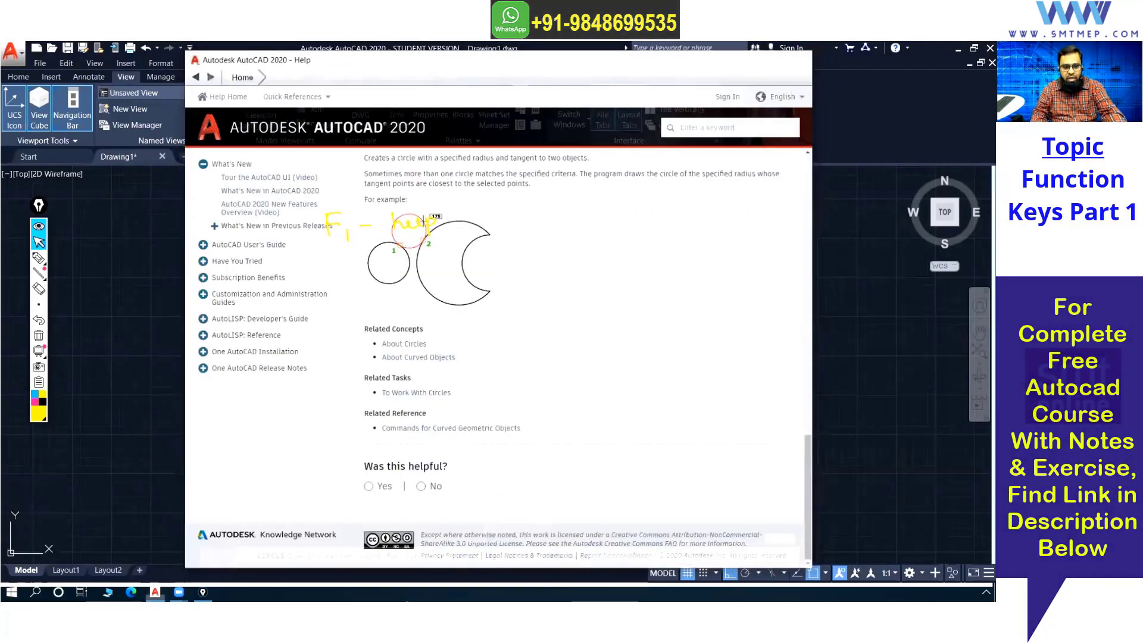
click(799, 57)
key(Escape)
key(Escape)
key(Escape)
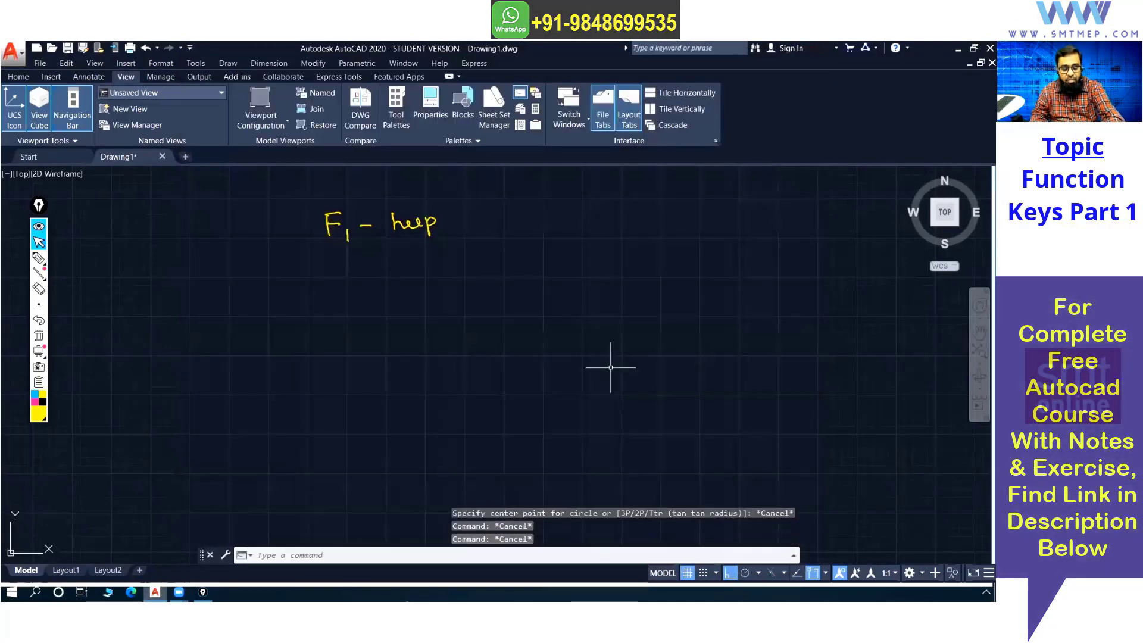
Step: View the general Help home page with no command active and close it
key(F1)
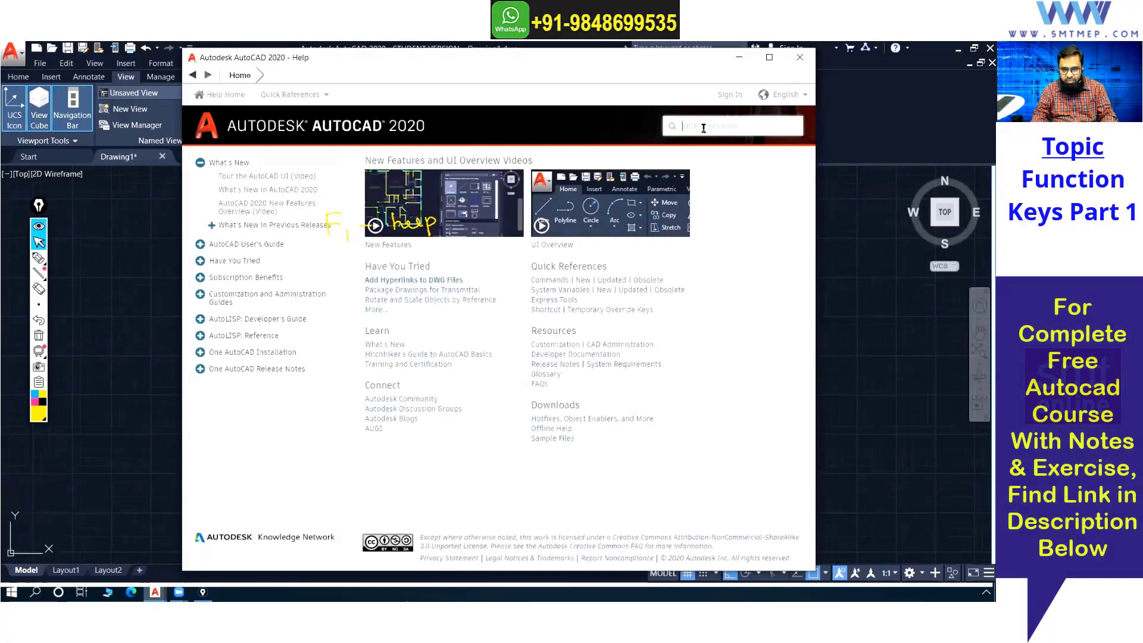
click(799, 58)
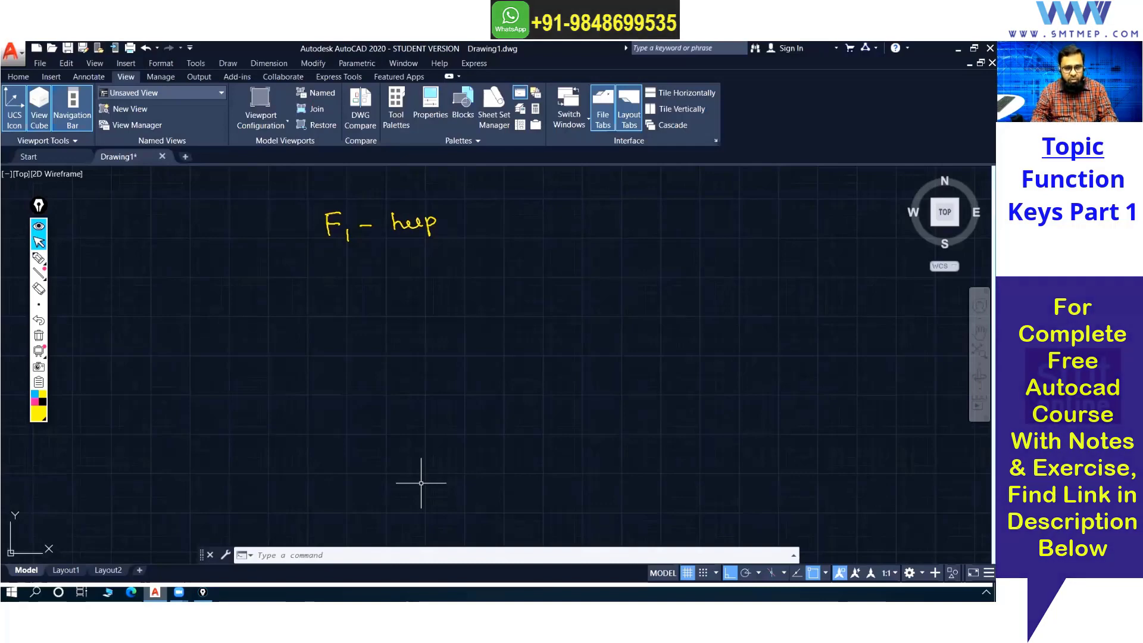
Step: Handwrite "F2 - command window" below the F1 note and mark the command line with a yellow tick
key(ctrl+shift+p)
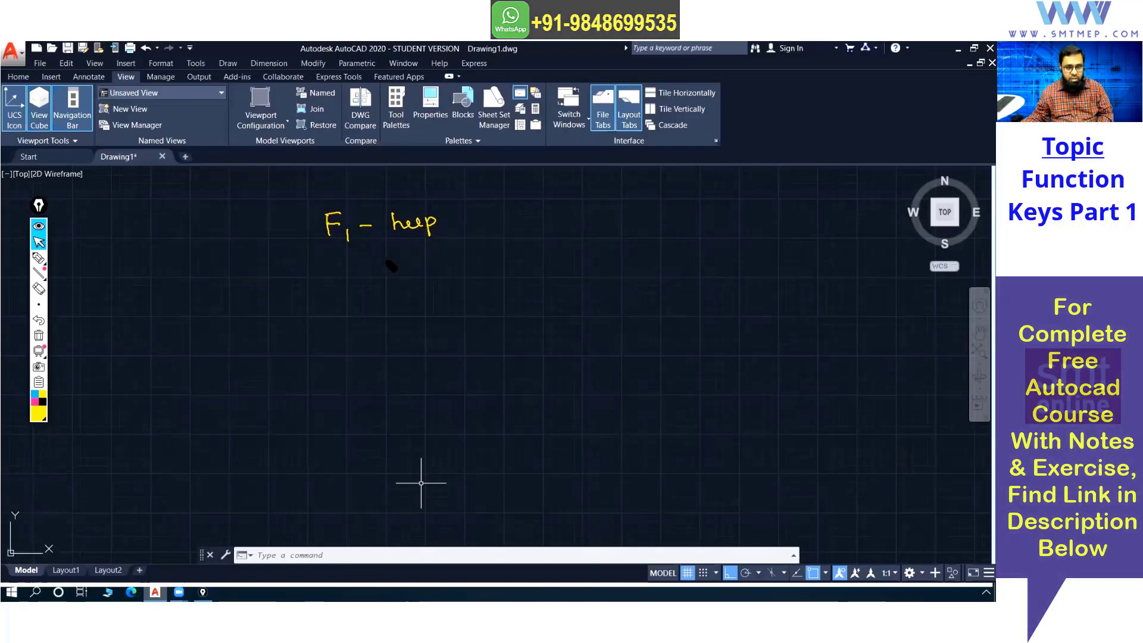
drag(327, 261, 327, 276)
drag(327, 261, 336, 260)
mouse_move(328, 268)
mouse_down()
mouse_move(469, 275)
mouse_move(497, 262)
mouse_move(518, 269)
mouse_move(522, 258)
mouse_move(550, 263)
mouse_up()
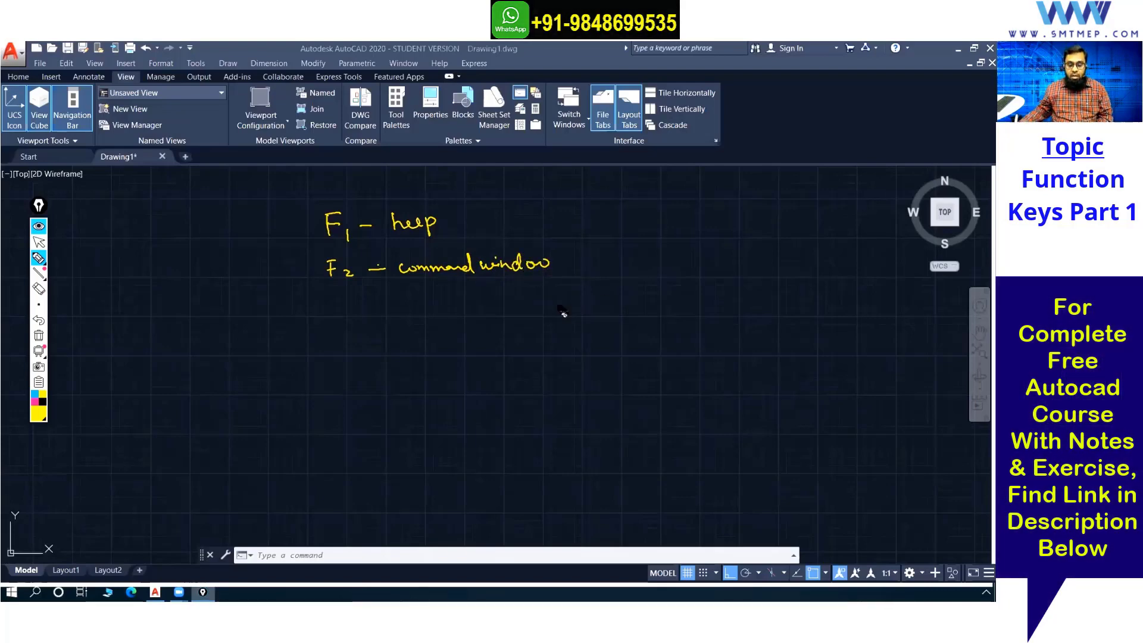
drag(343, 552, 354, 550)
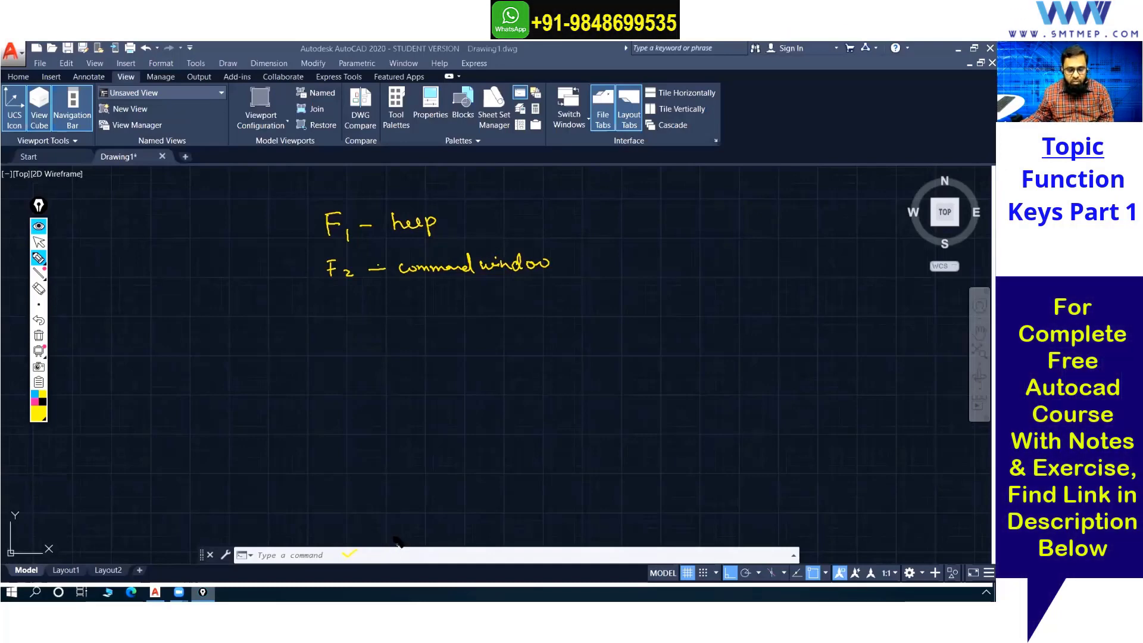
click(38, 242)
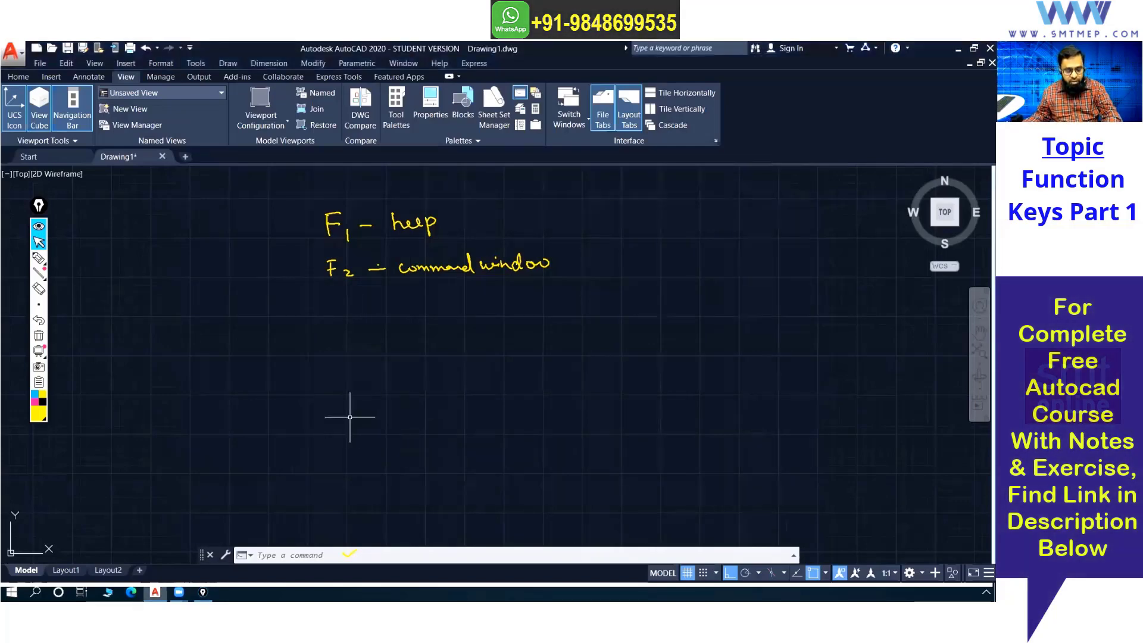
Step: Draw a horizontal line about 956 units long below the handwritten notes
text(l)
key(Return)
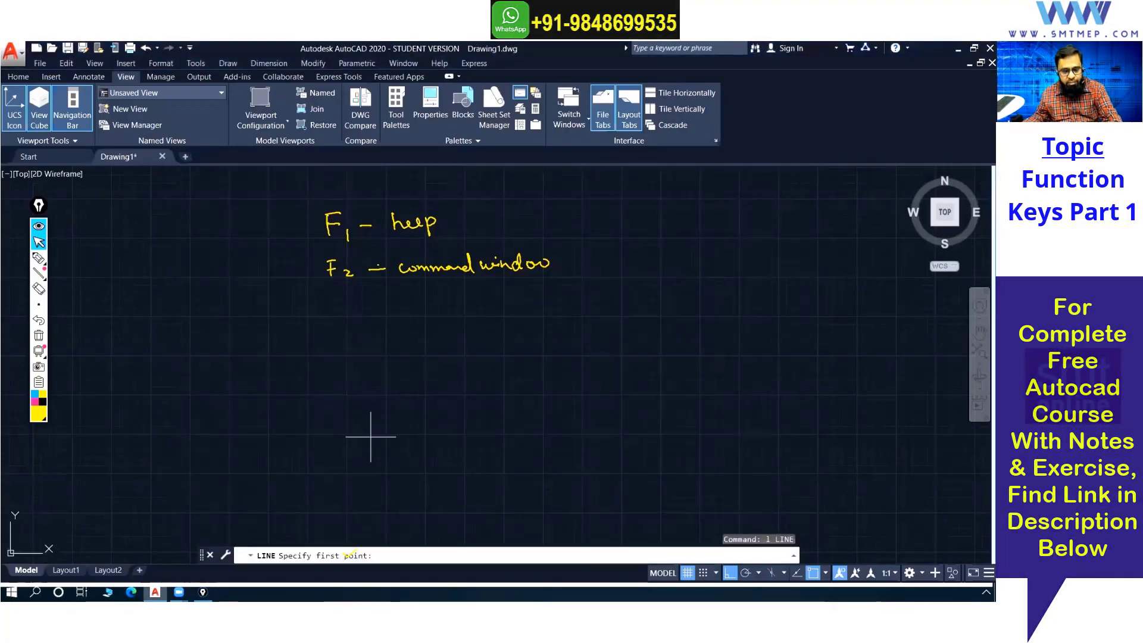
click(327, 432)
click(475, 432)
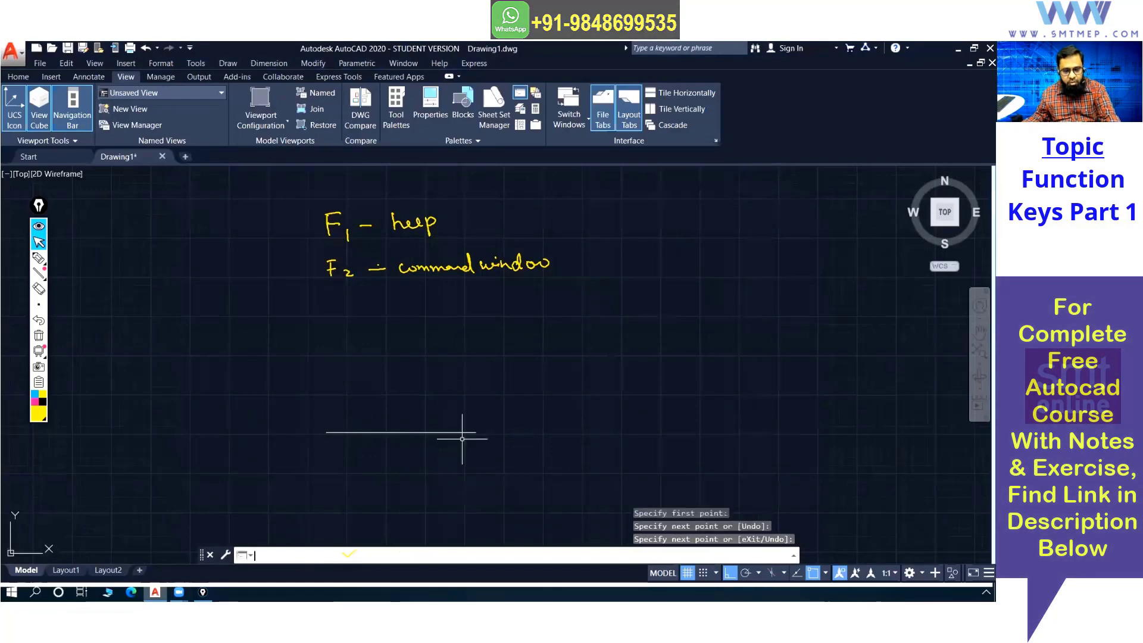
key(Return)
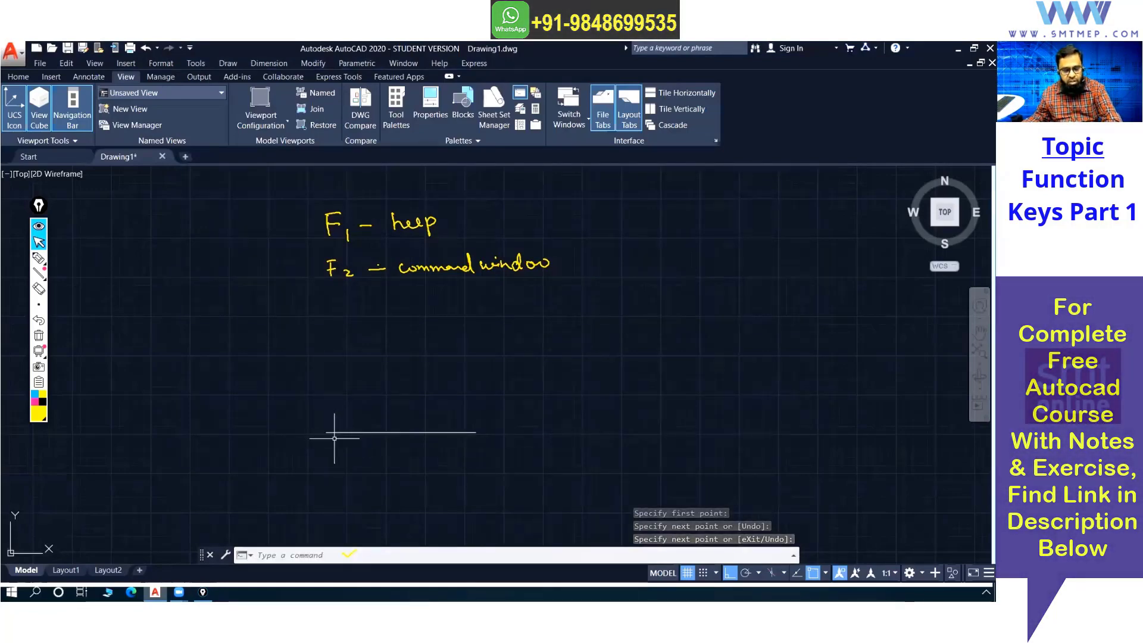
Step: Measure the distance between the two endpoints of the horizontal line with the DIST command
text(Di)
key(Return)
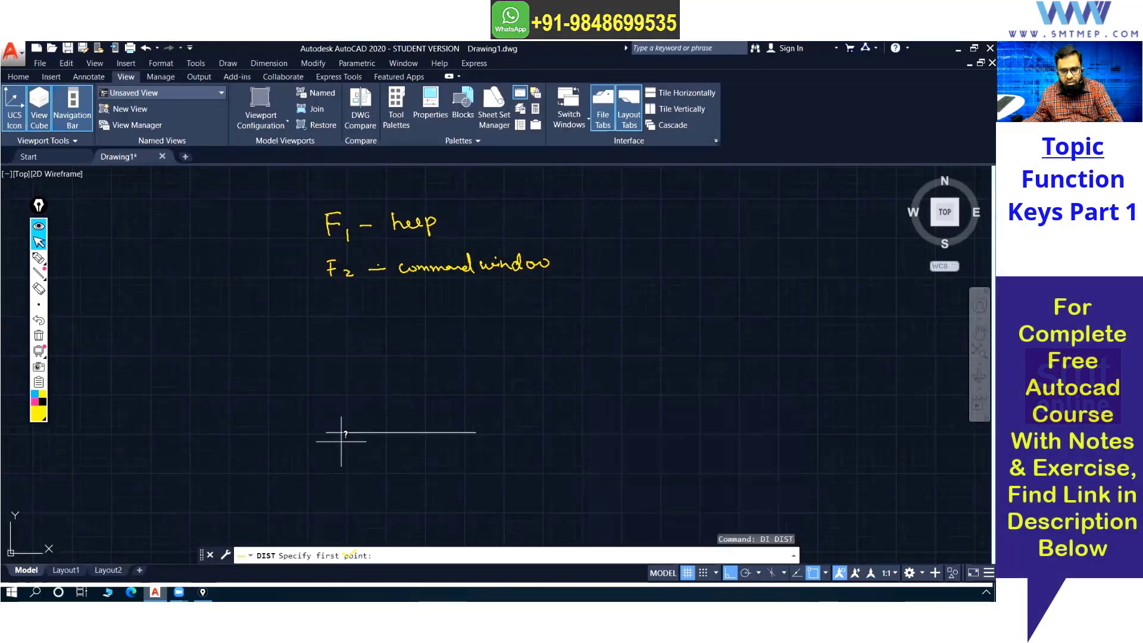
click(327, 432)
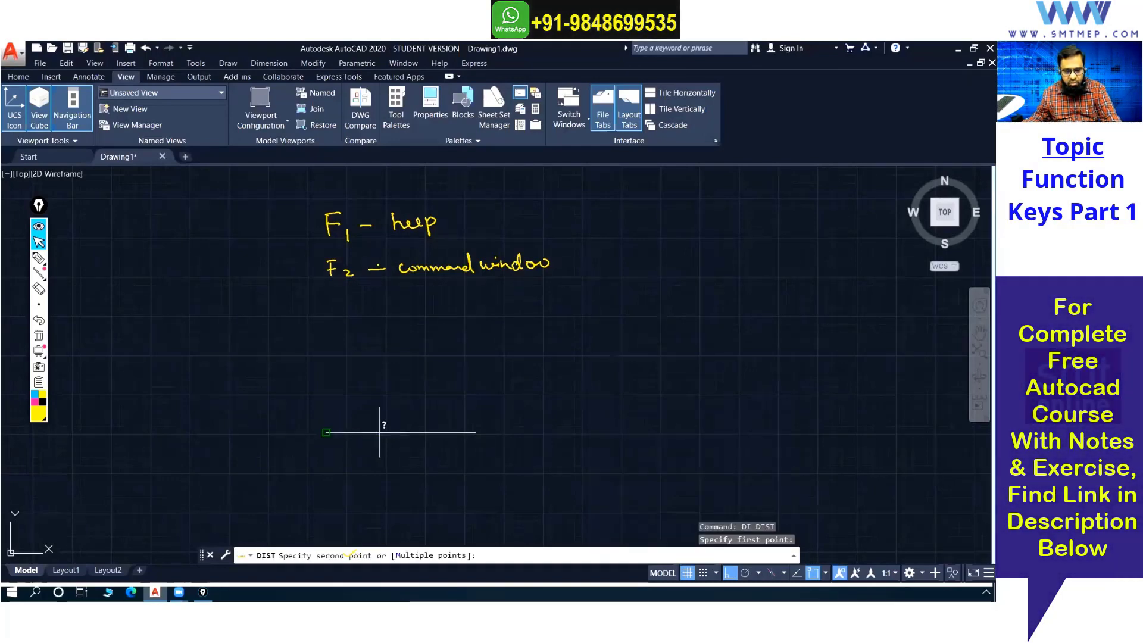
click(476, 432)
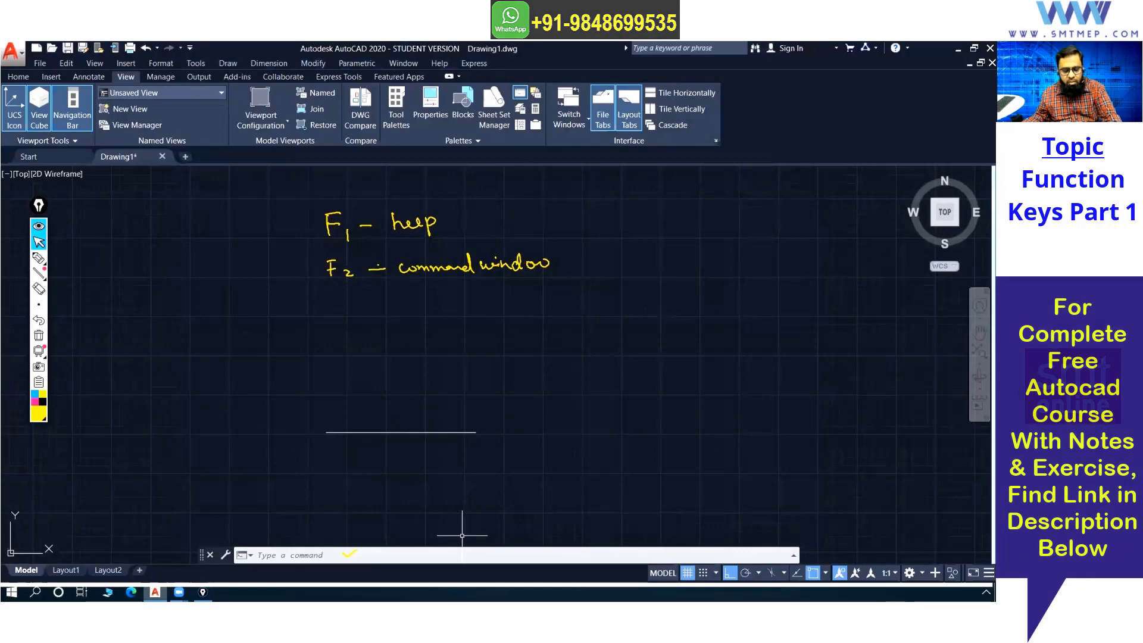
Step: Expand the command history, highlight the measured distance value, and collapse the history again
key(F2)
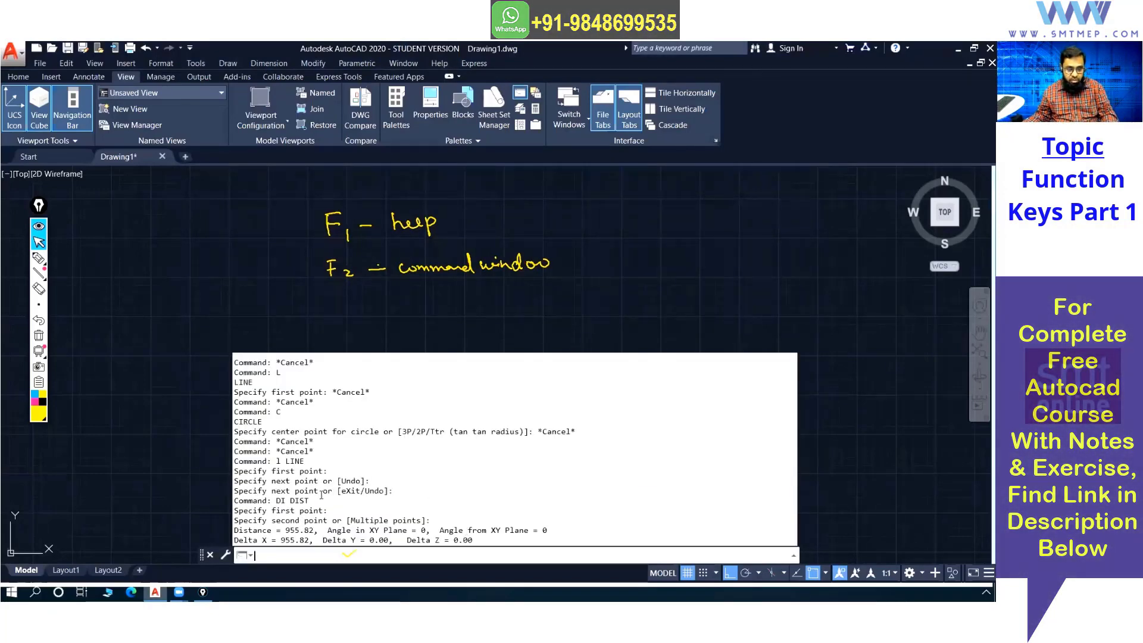
drag(286, 531, 309, 530)
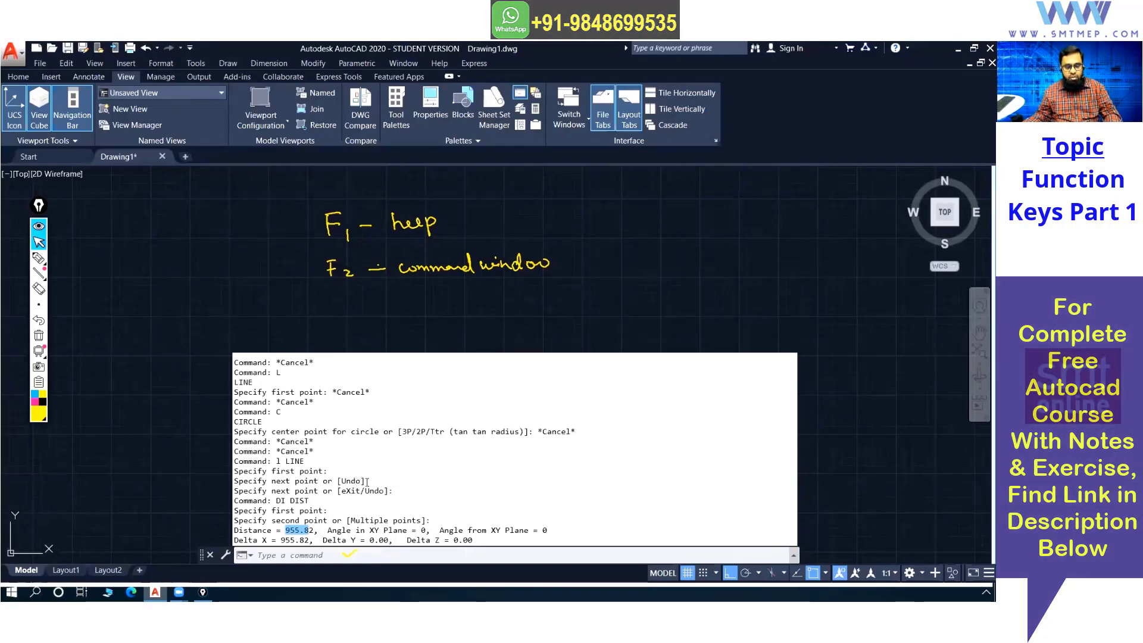
key(F2)
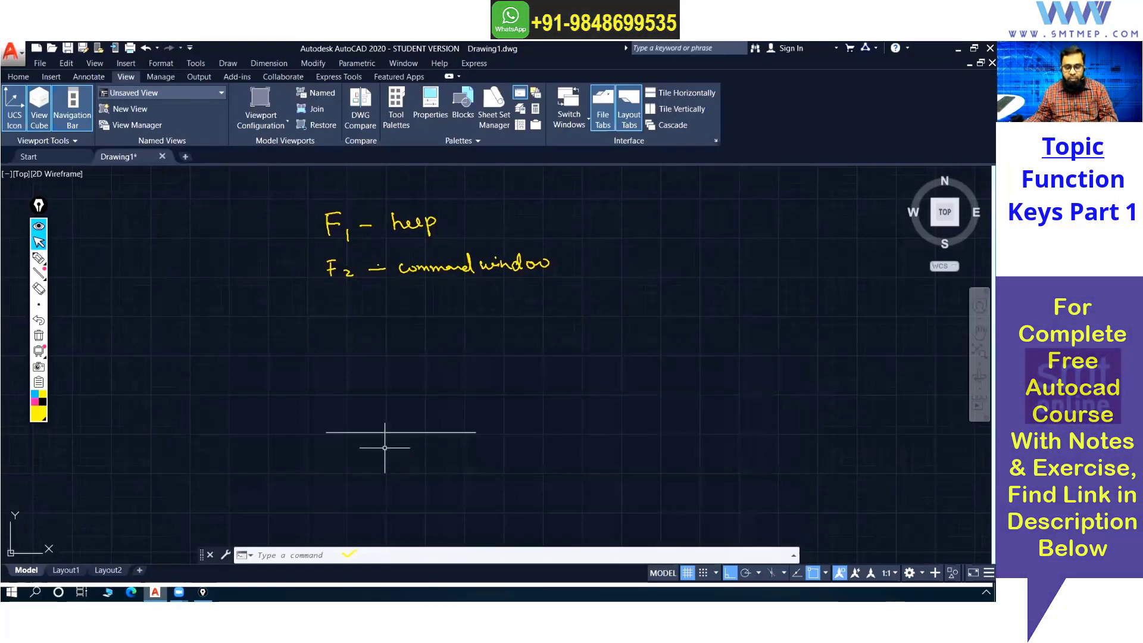
Step: Handwrite "F3 - object snap" with the pen below the F2 note
click(39, 258)
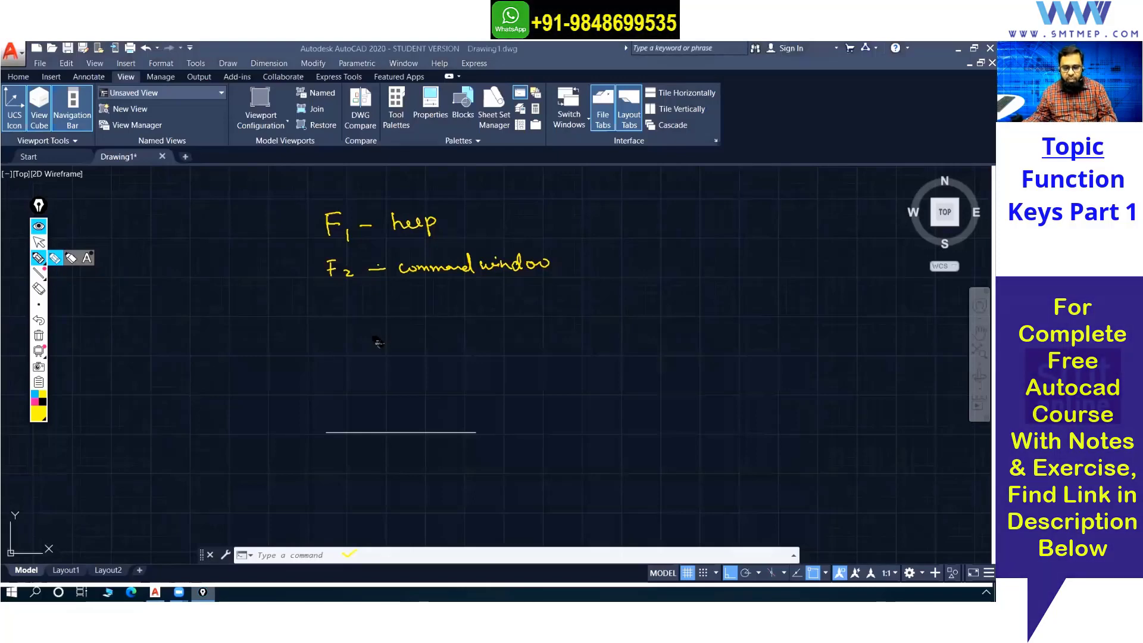
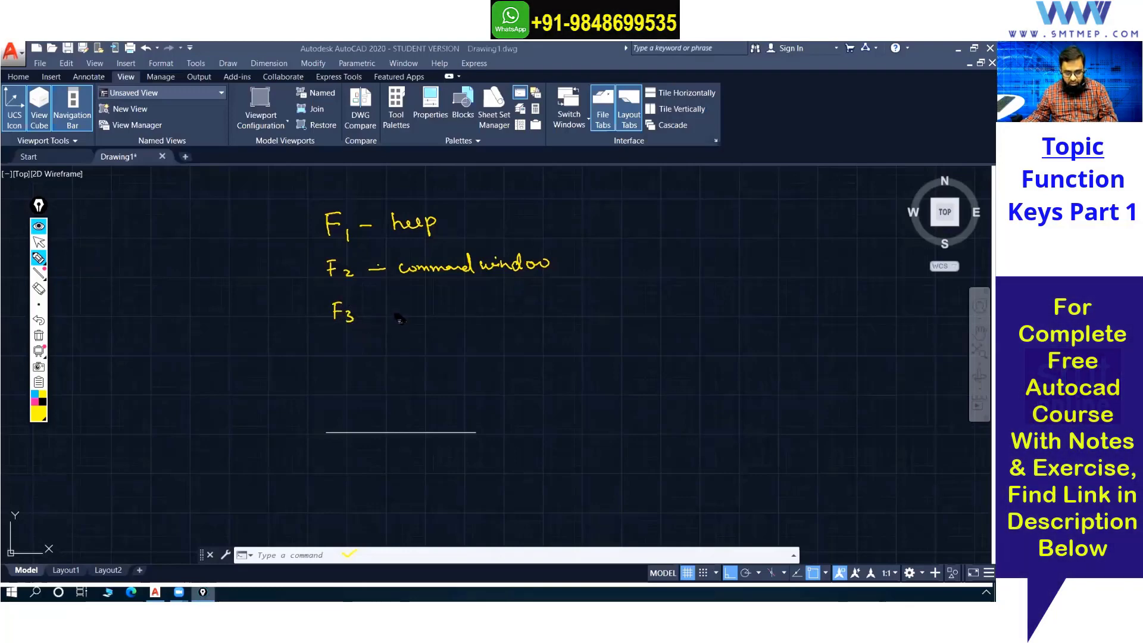
drag(374, 314, 508, 306)
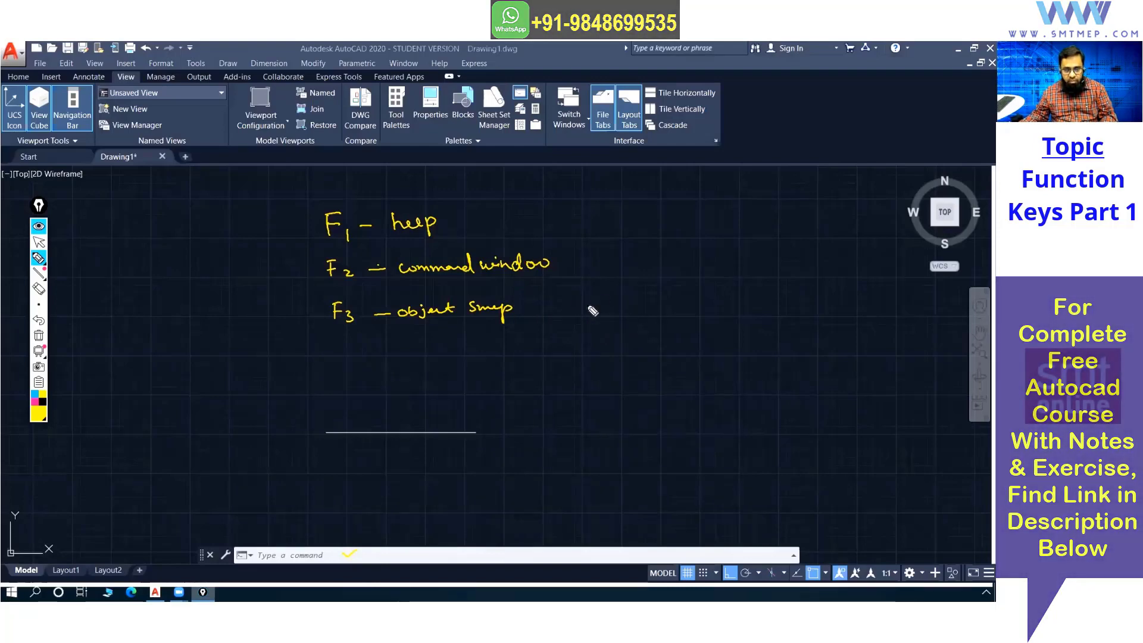
Step: Handwrite "(OS ↵)" and a check mark beside the F3 note, and mark the object snap toggle with an arrow and circle
mouse_move(537, 299)
mouse_down()
mouse_move(587, 305)
mouse_move(580, 315)
mouse_move(606, 305)
mouse_move(601, 315)
mouse_up()
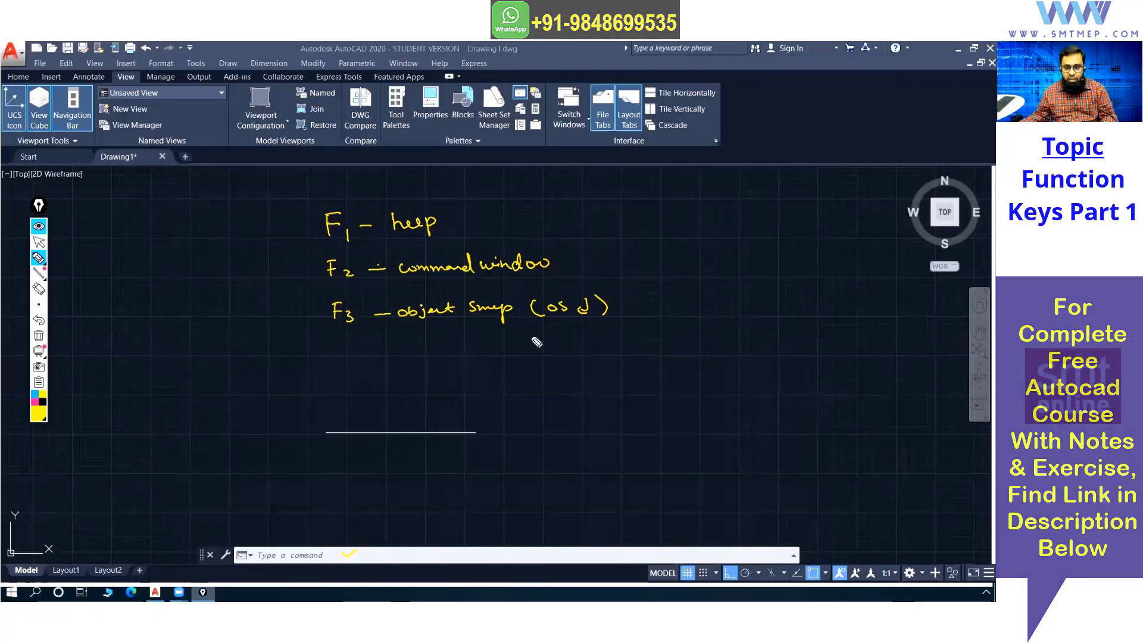
drag(304, 314, 326, 308)
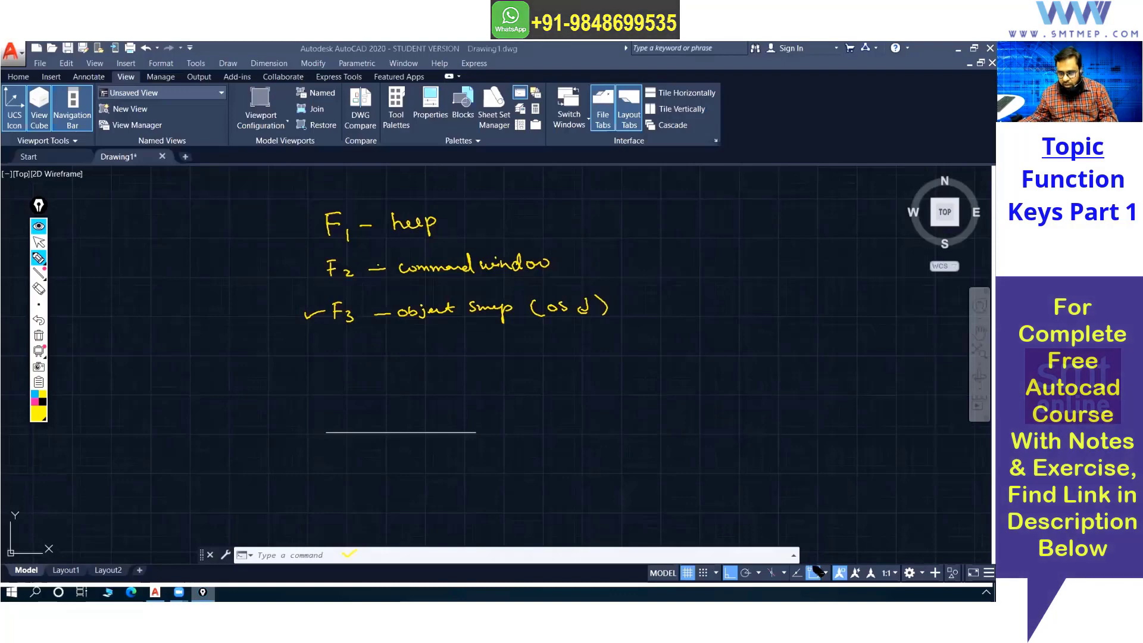
mouse_move(817, 562)
mouse_down()
mouse_move(801, 580)
mouse_move(812, 588)
mouse_move(812, 557)
mouse_up()
Step: Hide the handwritten notes, toggle object snap off and back on, and show the notes again
key(Escape)
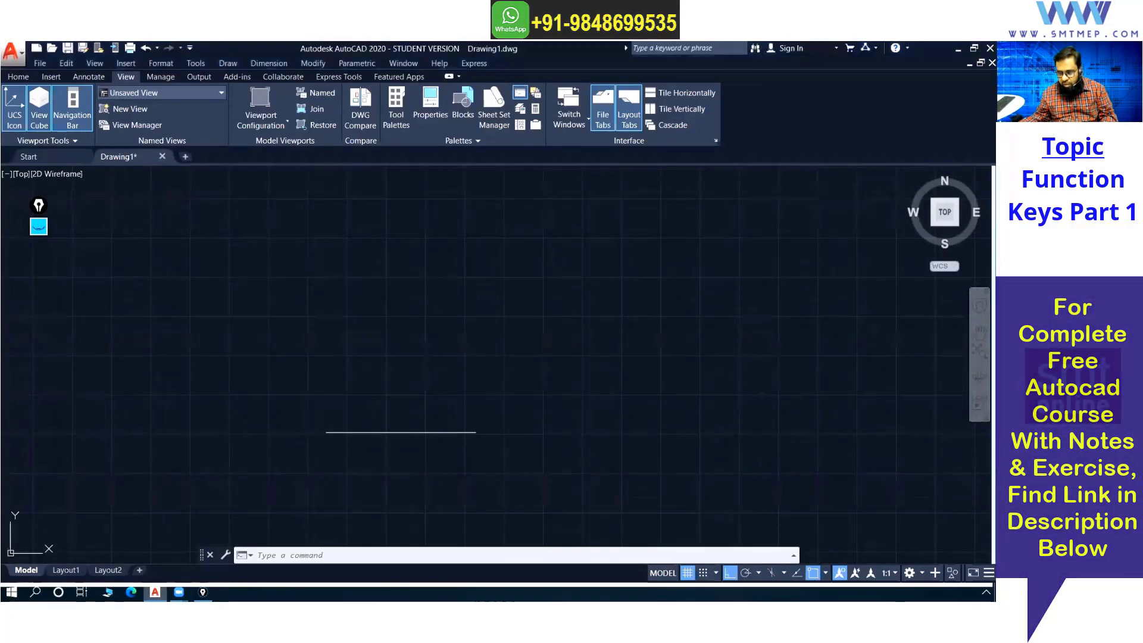
click(813, 574)
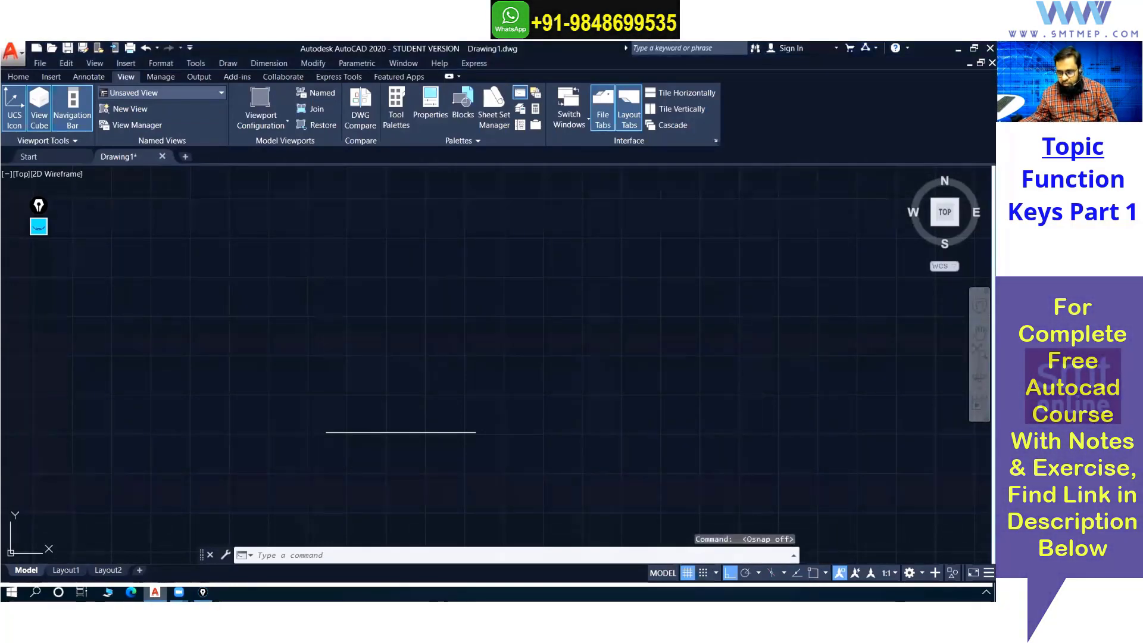
click(814, 574)
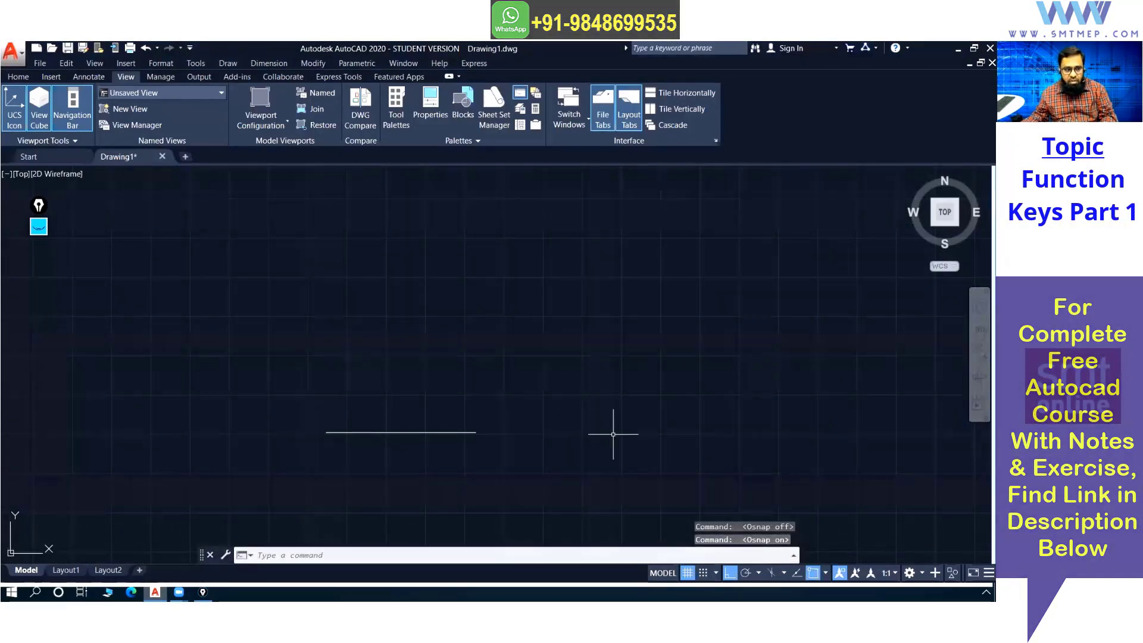
click(39, 227)
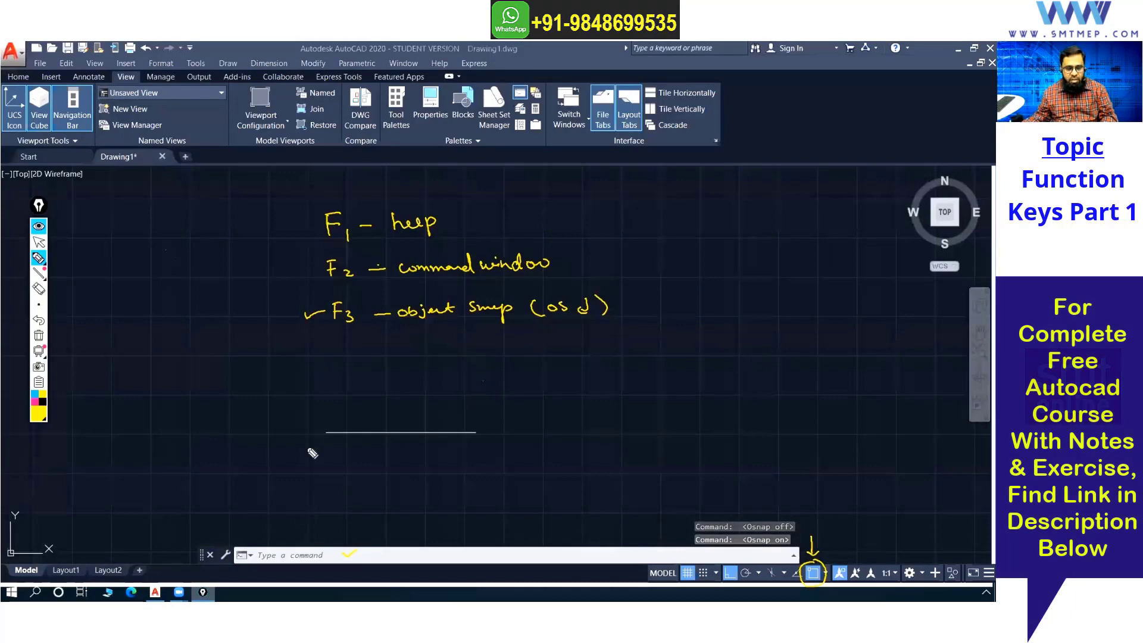
Step: Open the object snap settings with the OS command, enable all object snap modes, and accept the settings
click(39, 242)
click(375, 553)
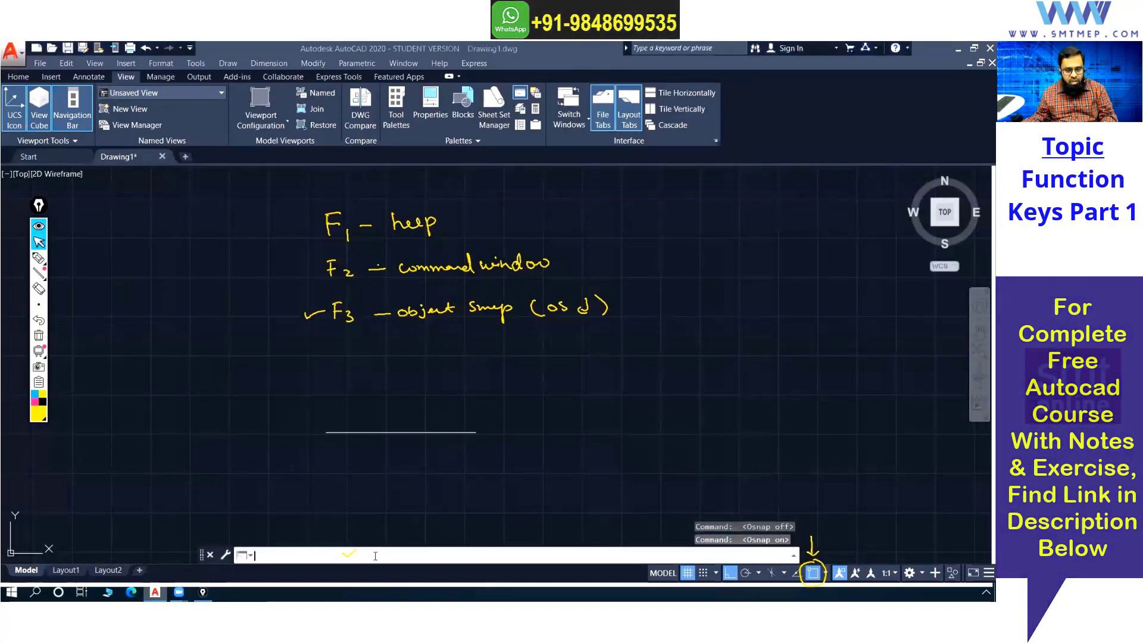
text(os)
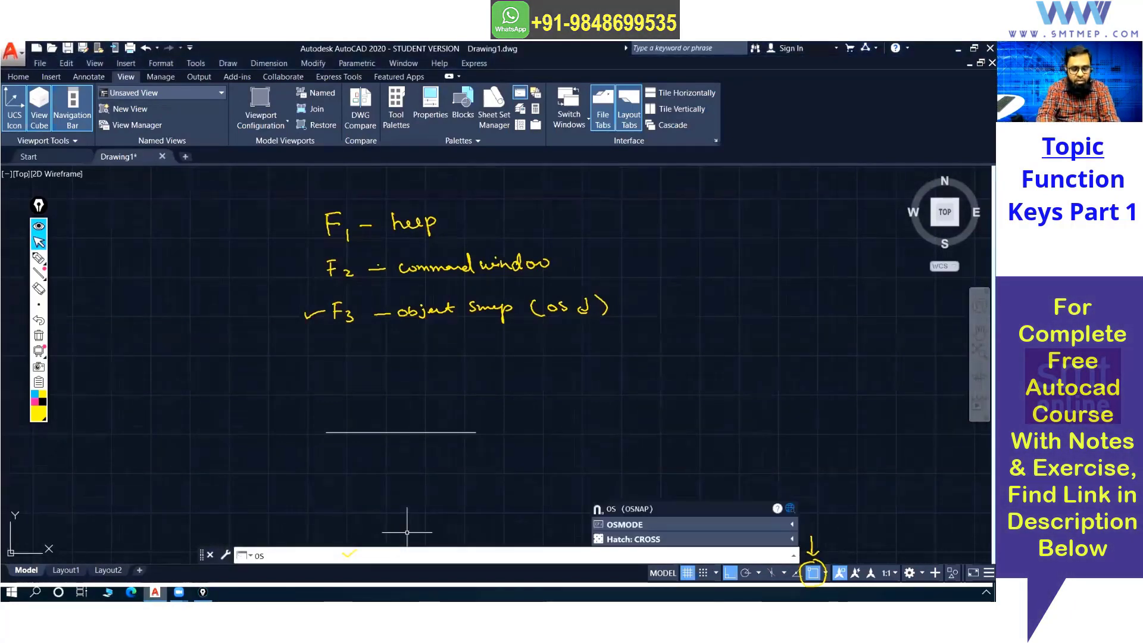
key(Return)
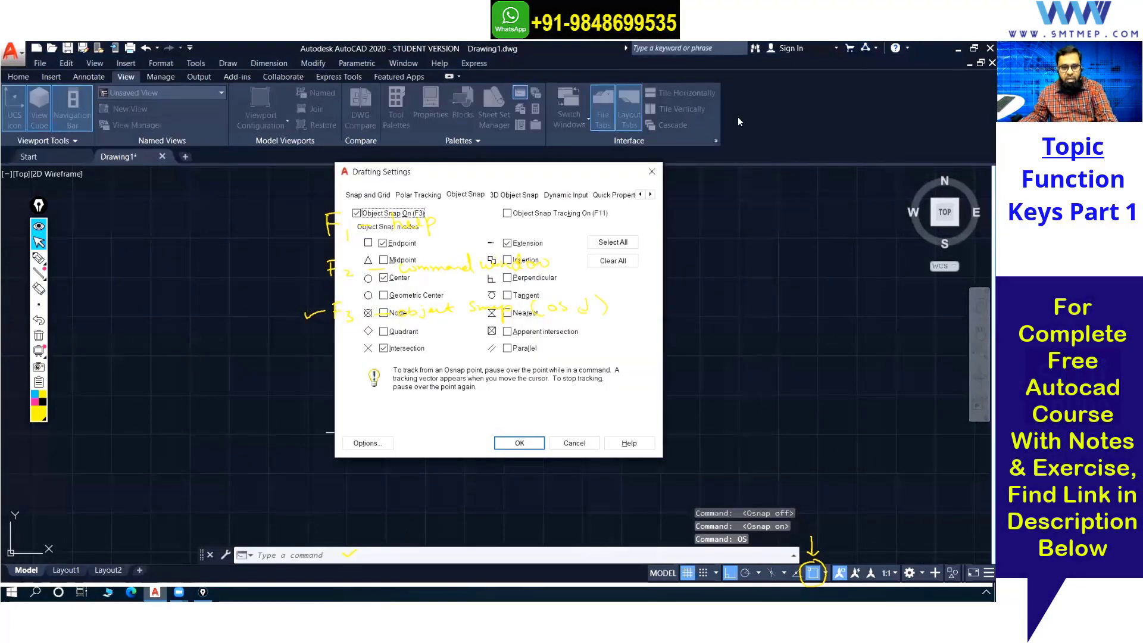
drag(538, 177, 232, 212)
click(292, 278)
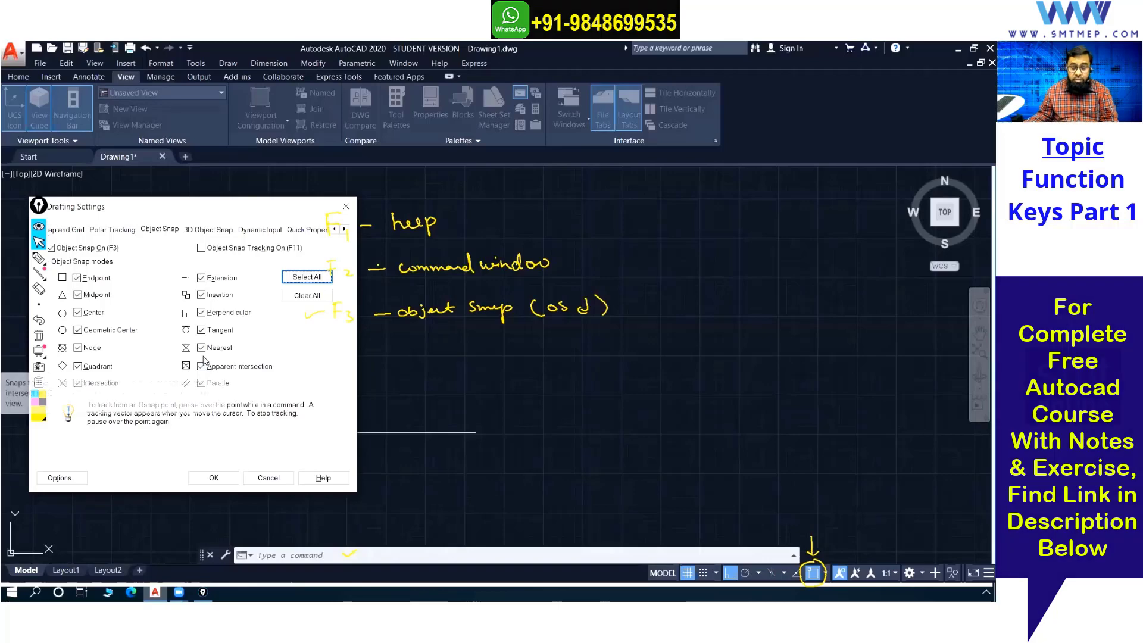
drag(226, 211, 231, 209)
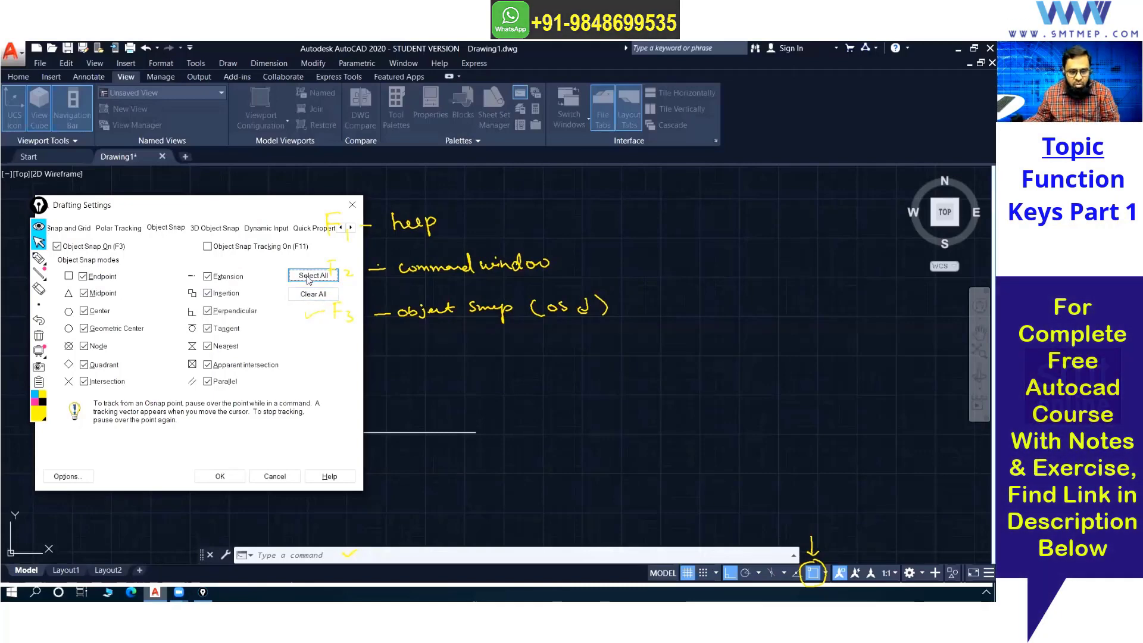
click(237, 480)
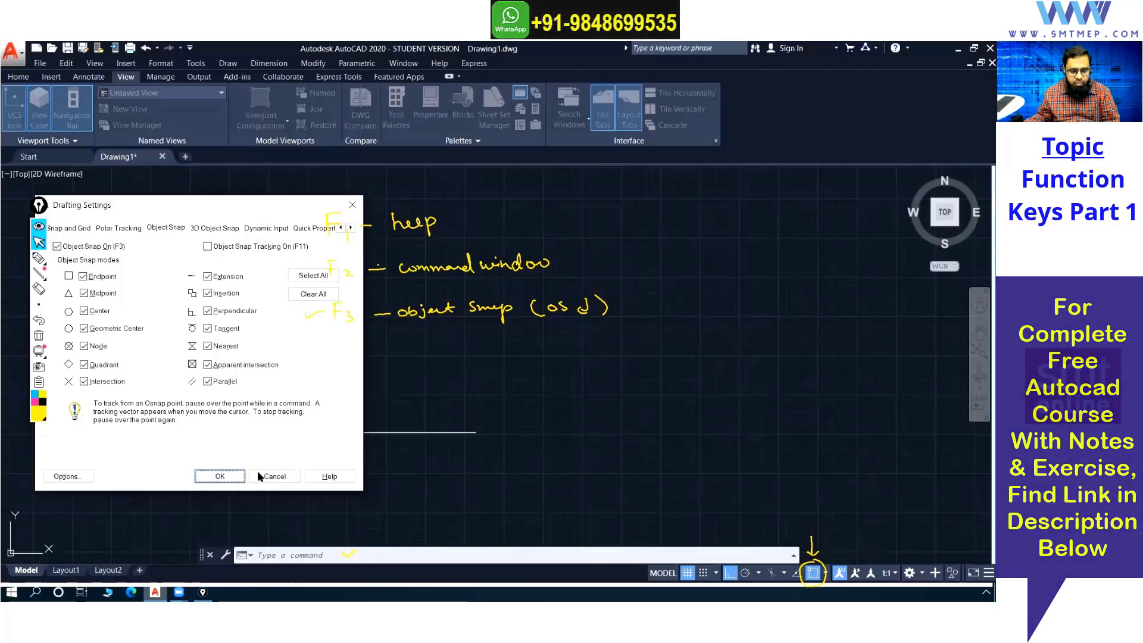
click(259, 473)
text(red)
key(Escape)
text(l)
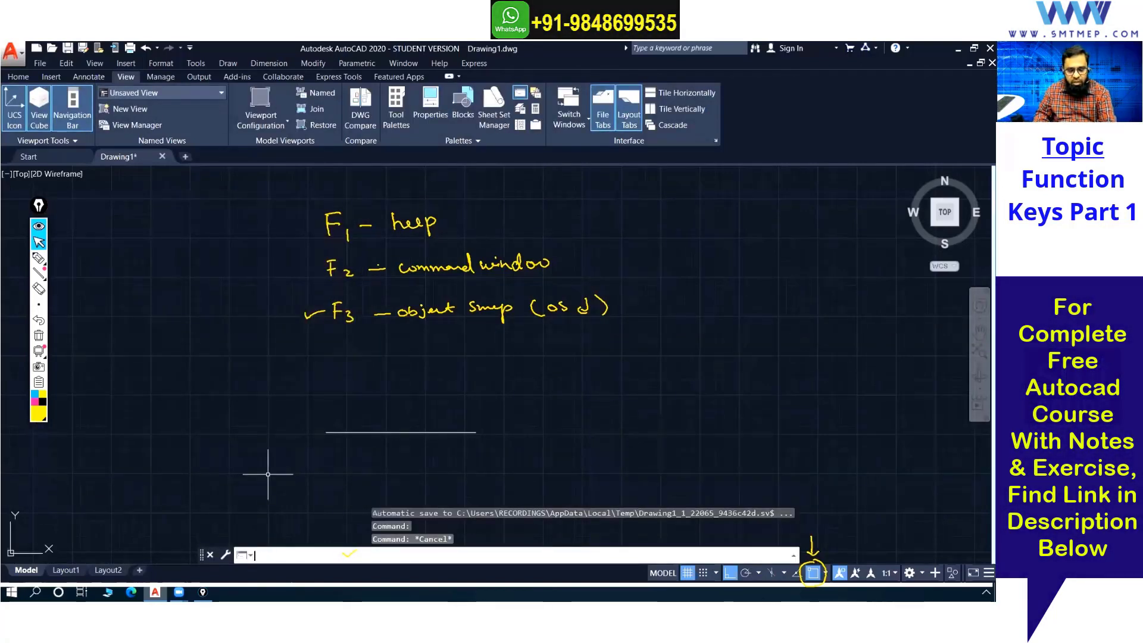
key(Return)
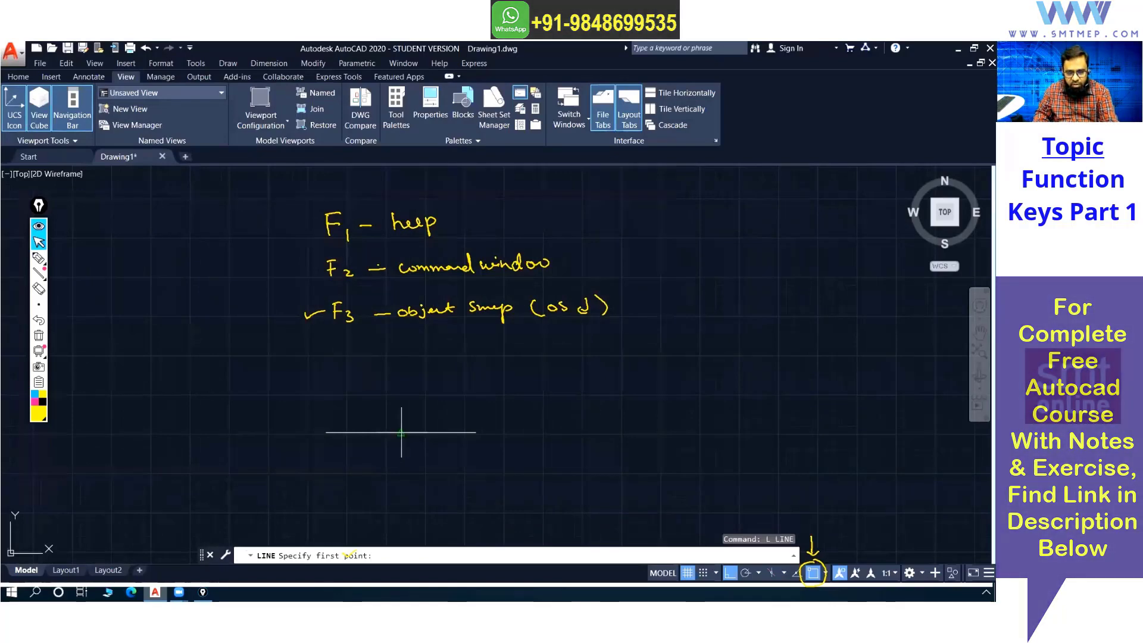
key(Escape)
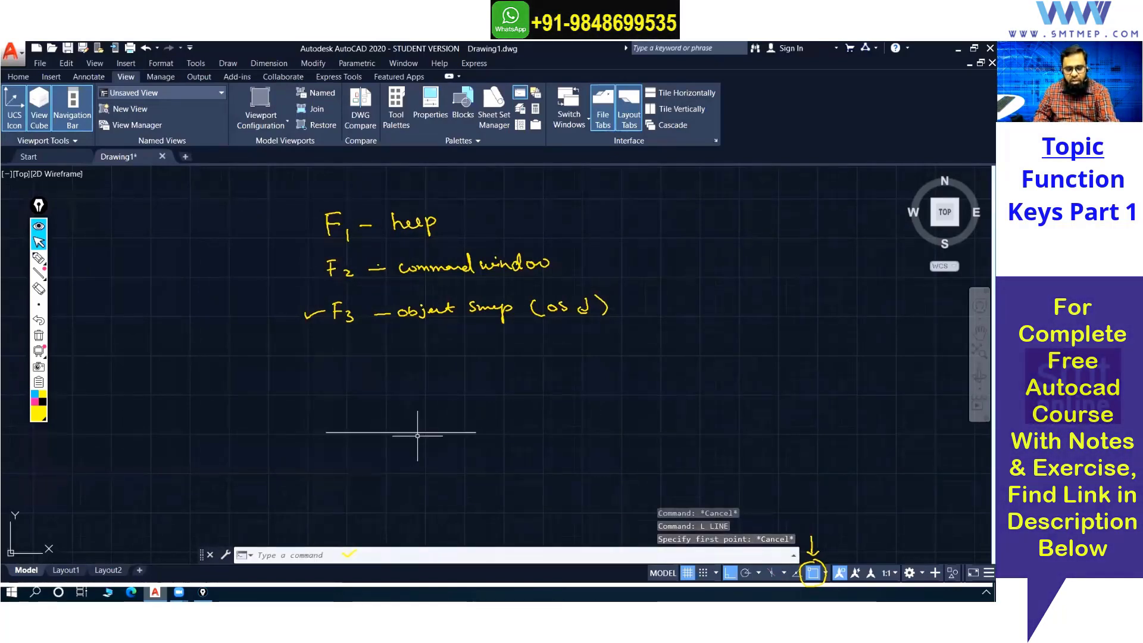
Step: Draw a vertical line upward from the horizontal line's right endpoint, followed by a shorter horizontal segment to the right
key(Return)
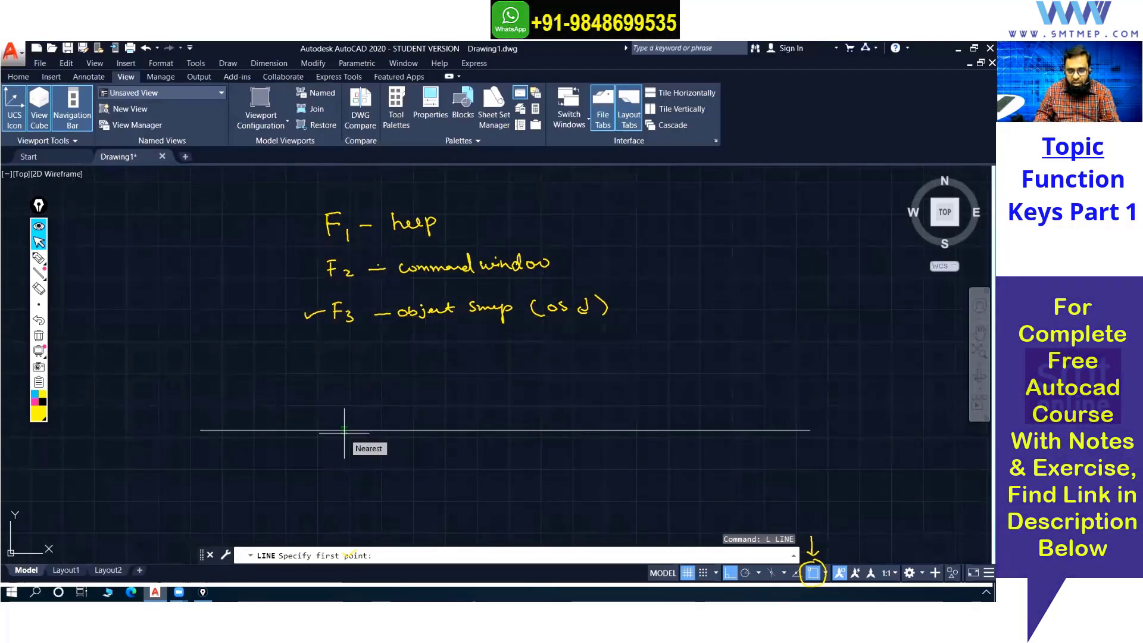
scroll(344, 433, down, 3)
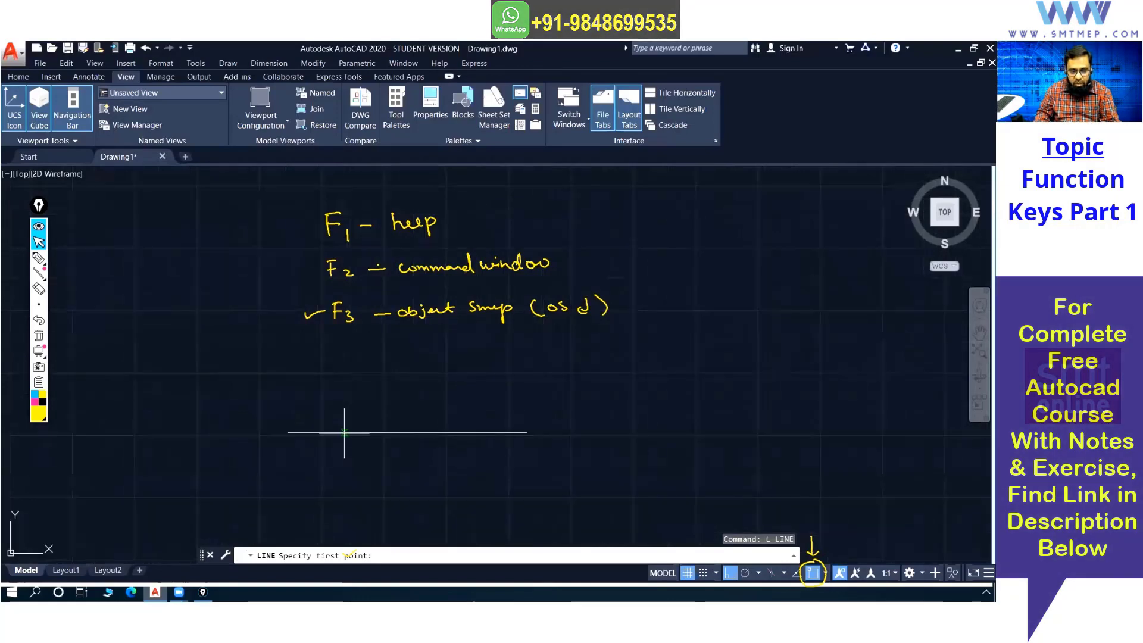
scroll(292, 433, up, 3)
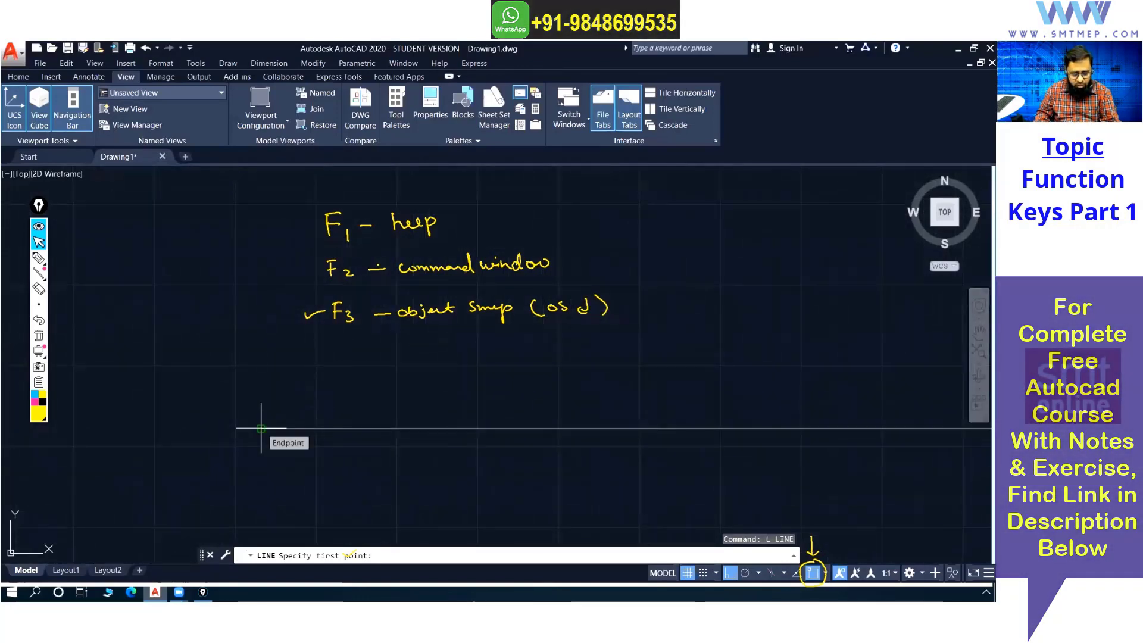
scroll(261, 428, down, 2)
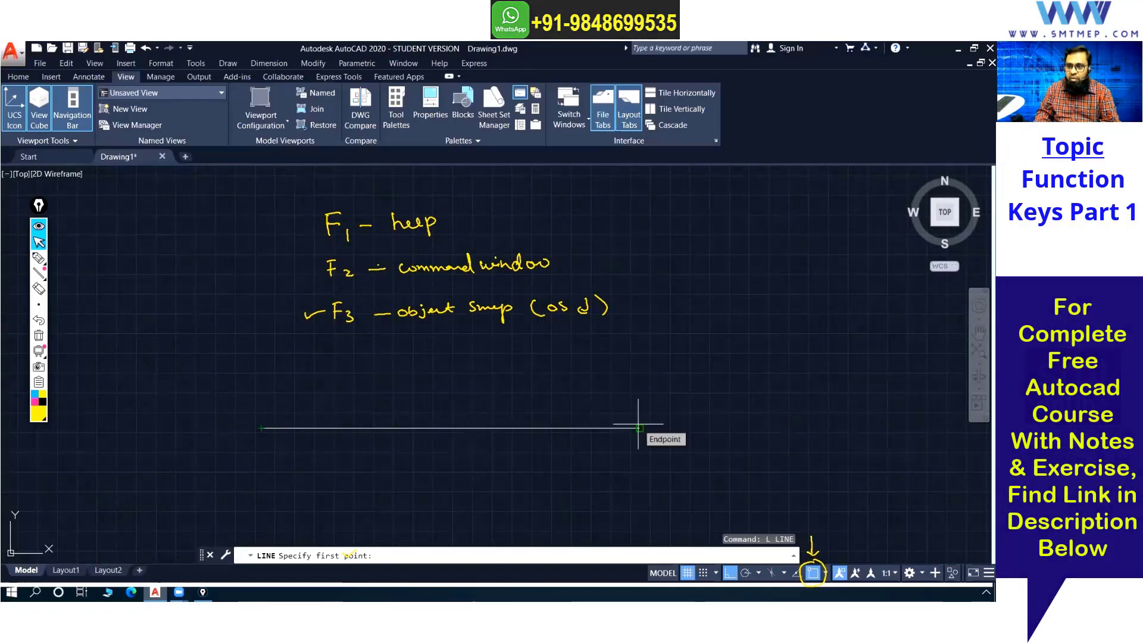
scroll(638, 427, down, 2)
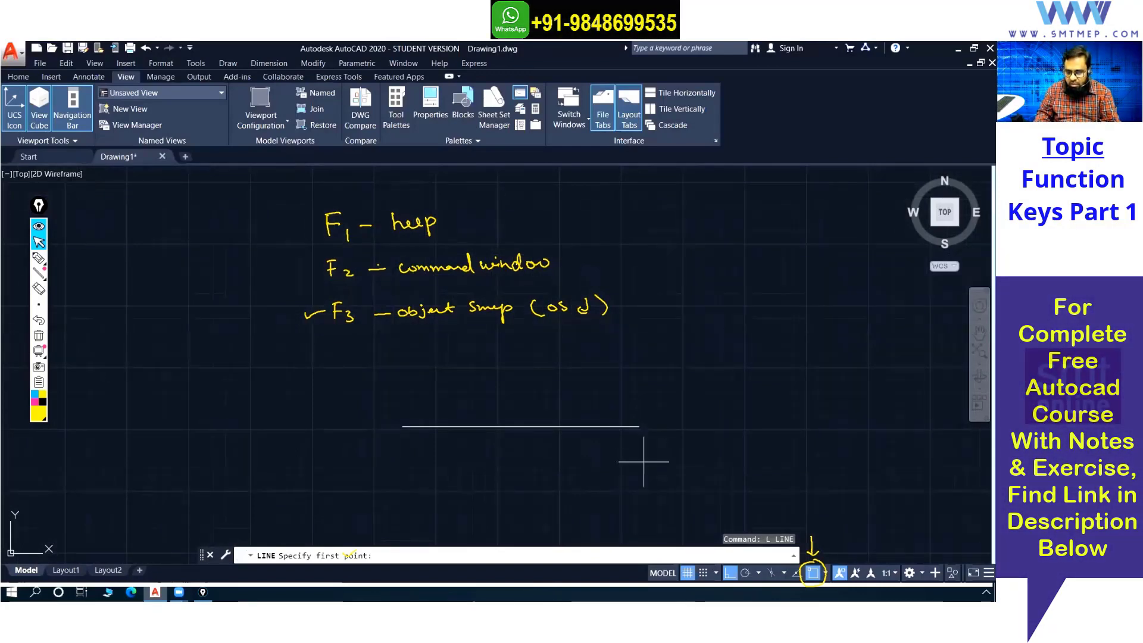
click(638, 423)
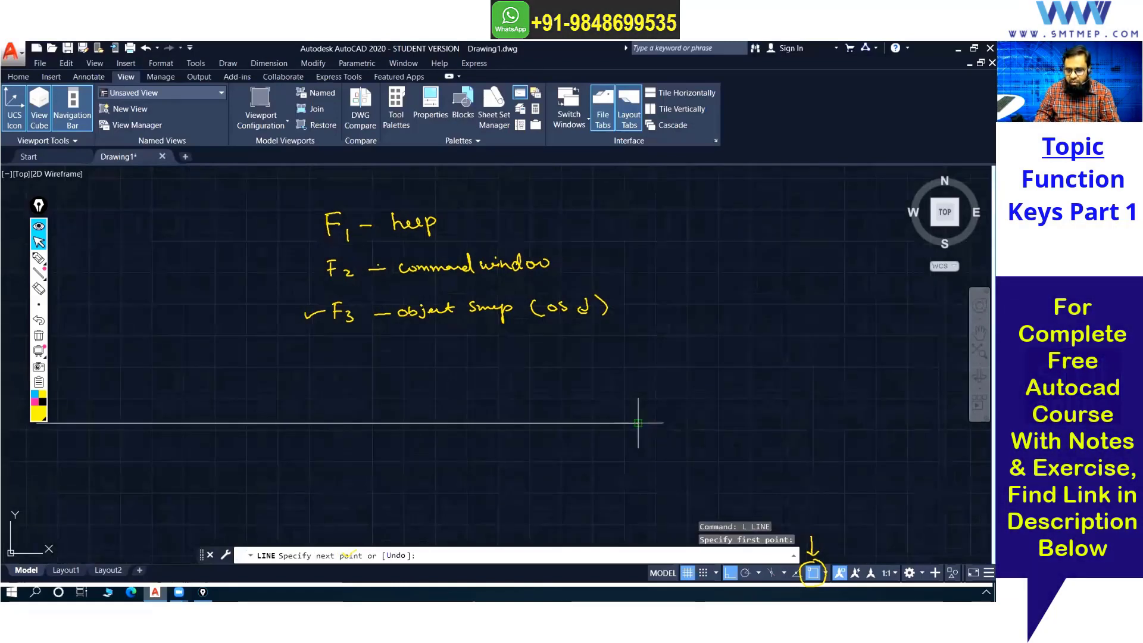
click(638, 298)
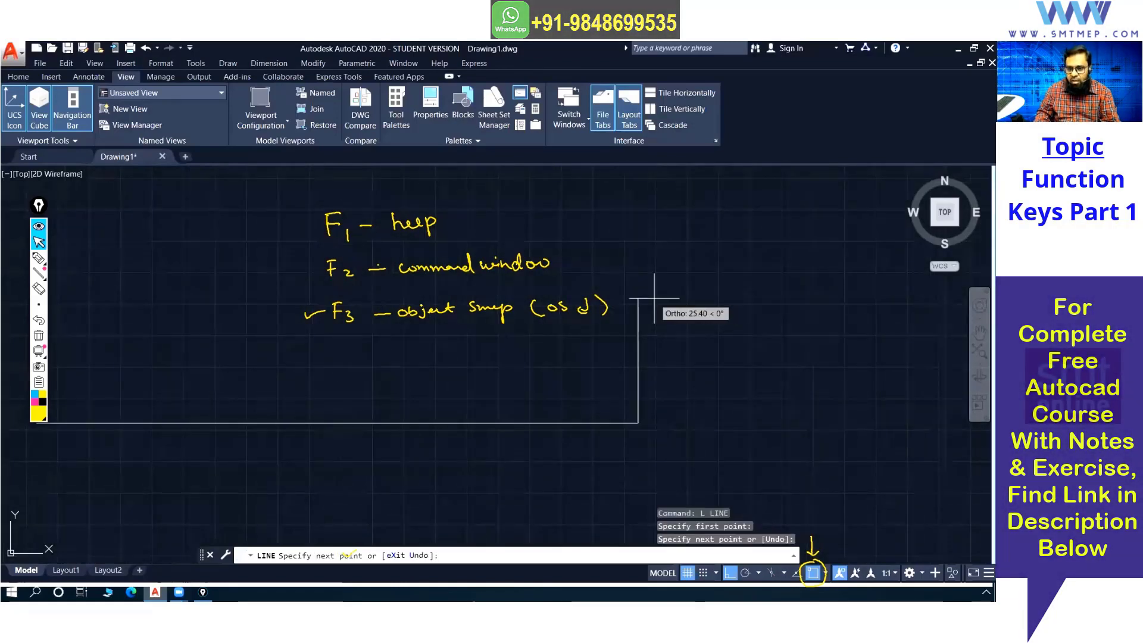
click(718, 299)
key(Escape)
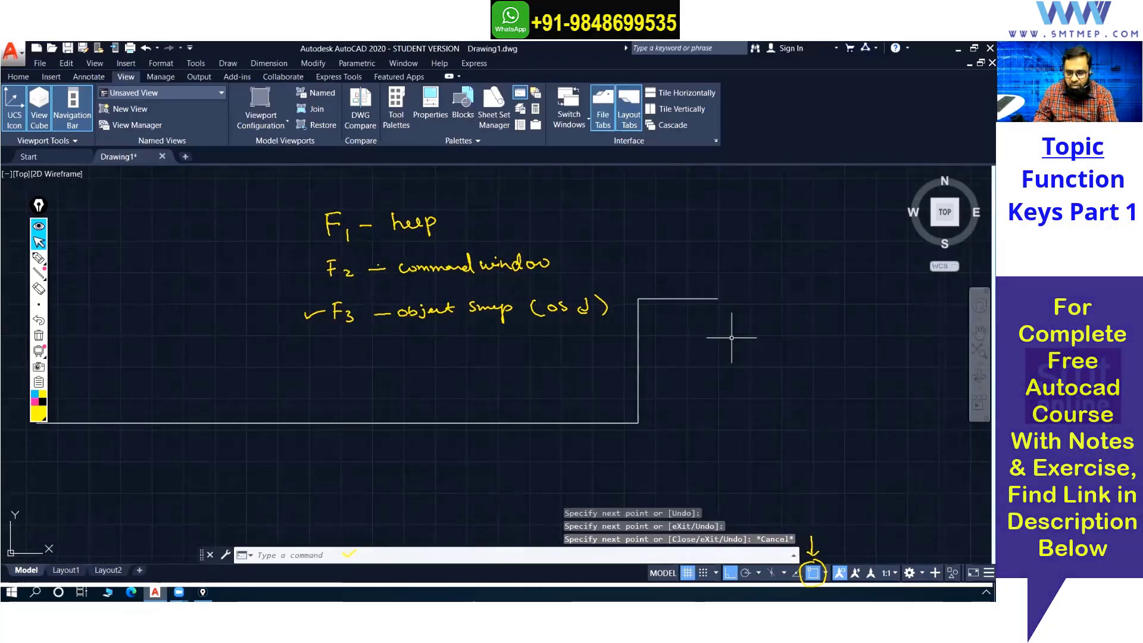
Step: Turn object snap off and draw a vertical line upward from the free end of the short horizontal segment
key(F3)
text(l)
key(Return)
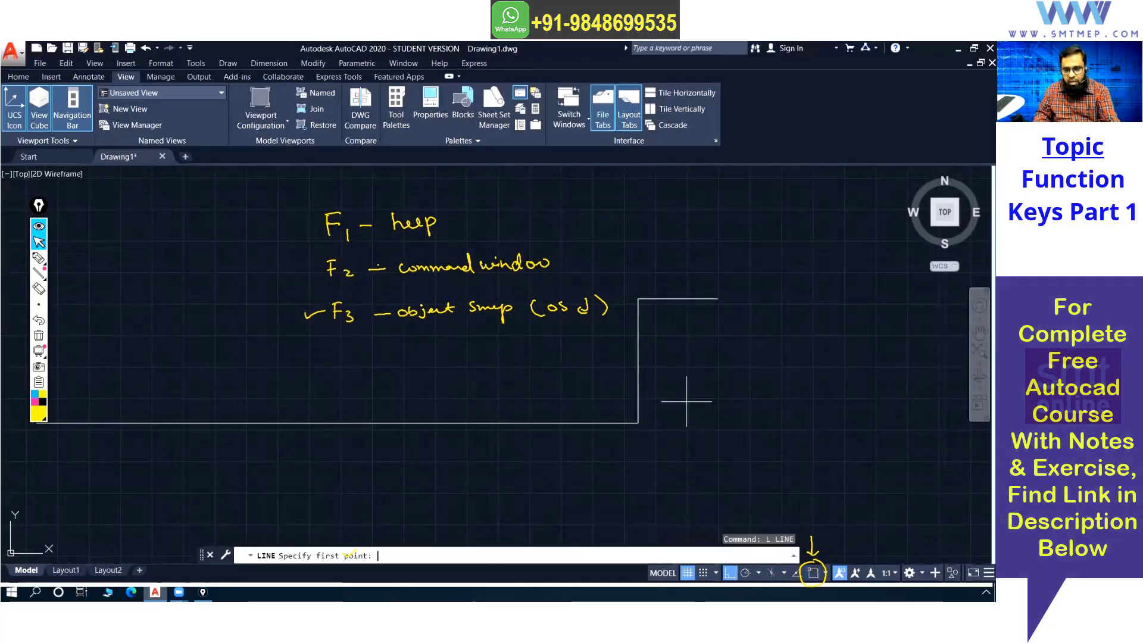
click(717, 297)
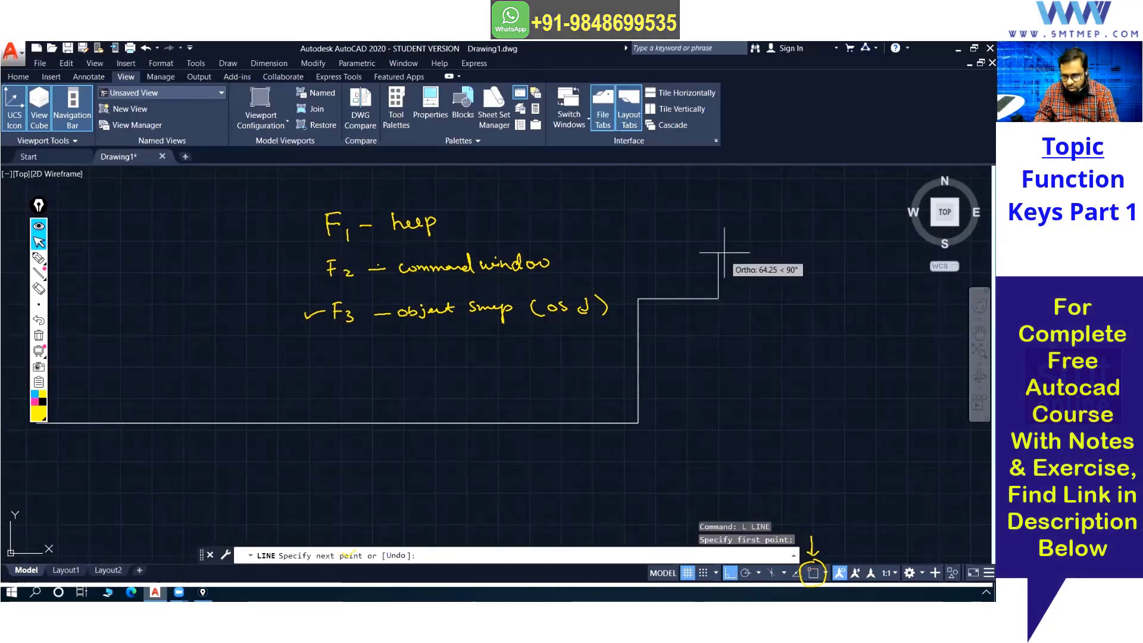
click(718, 216)
key(Escape)
Step: Draw a short horizontal line to the right from the top of the upper vertical line, and inspect the joint closely
mouse_move(722, 301)
middle_down()
mouse_move(695, 256)
mouse_move(728, 298)
mouse_move(701, 313)
mouse_move(726, 268)
mouse_move(694, 314)
mouse_move(766, 354)
mouse_move(755, 364)
mouse_move(722, 375)
mouse_move(671, 322)
mouse_move(661, 374)
mouse_move(714, 365)
mouse_move(656, 354)
middle_up()
scroll(710, 372, down, 5)
text(l)
key(Return)
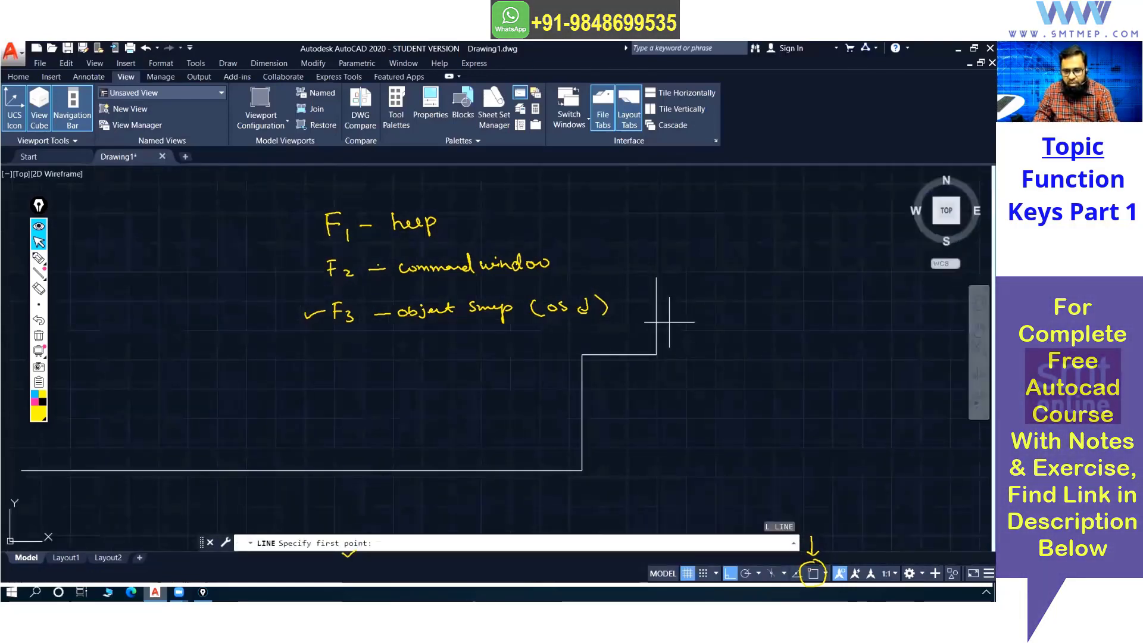
click(656, 277)
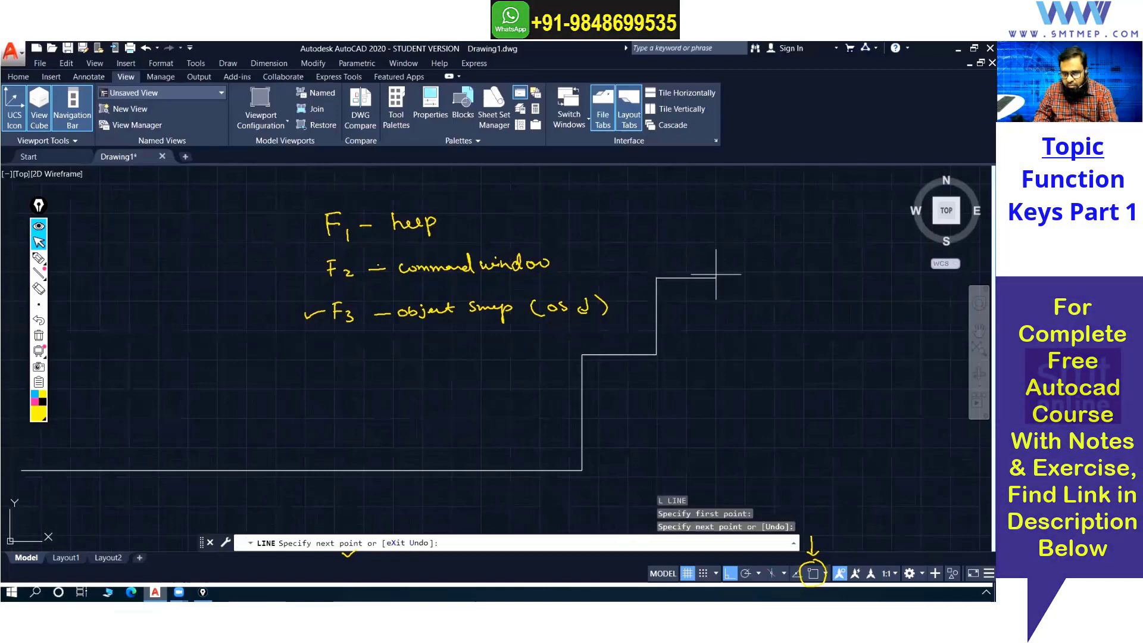
key(Return)
scroll(657, 276, up, 4)
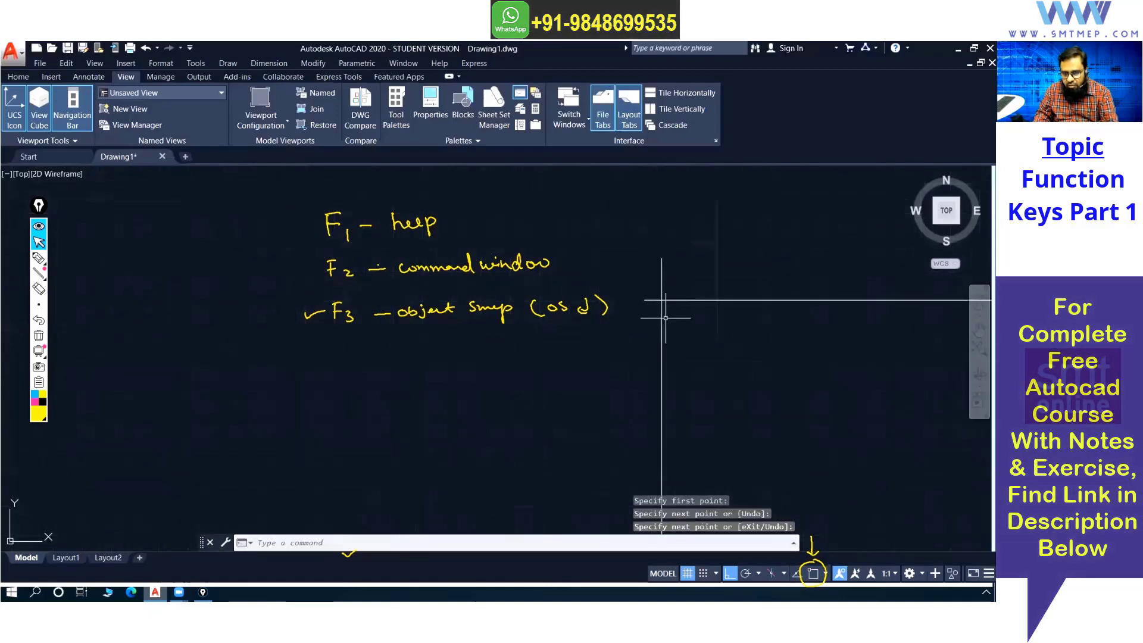
scroll(654, 357, down, 3)
middle_drag(655, 357, 688, 365)
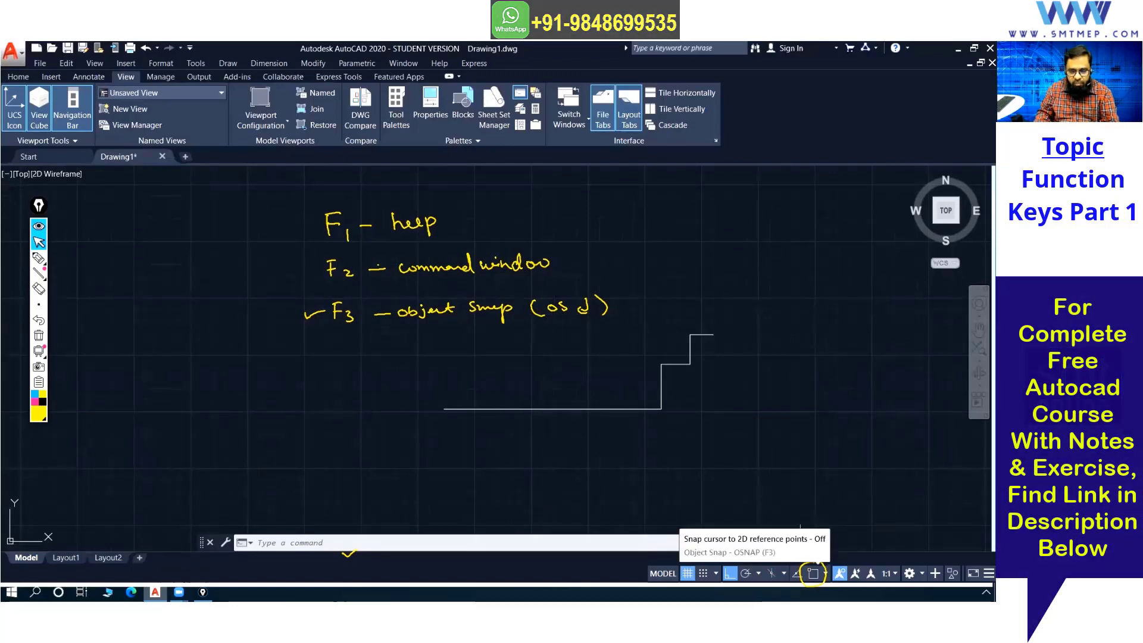
text(l)
key(Return)
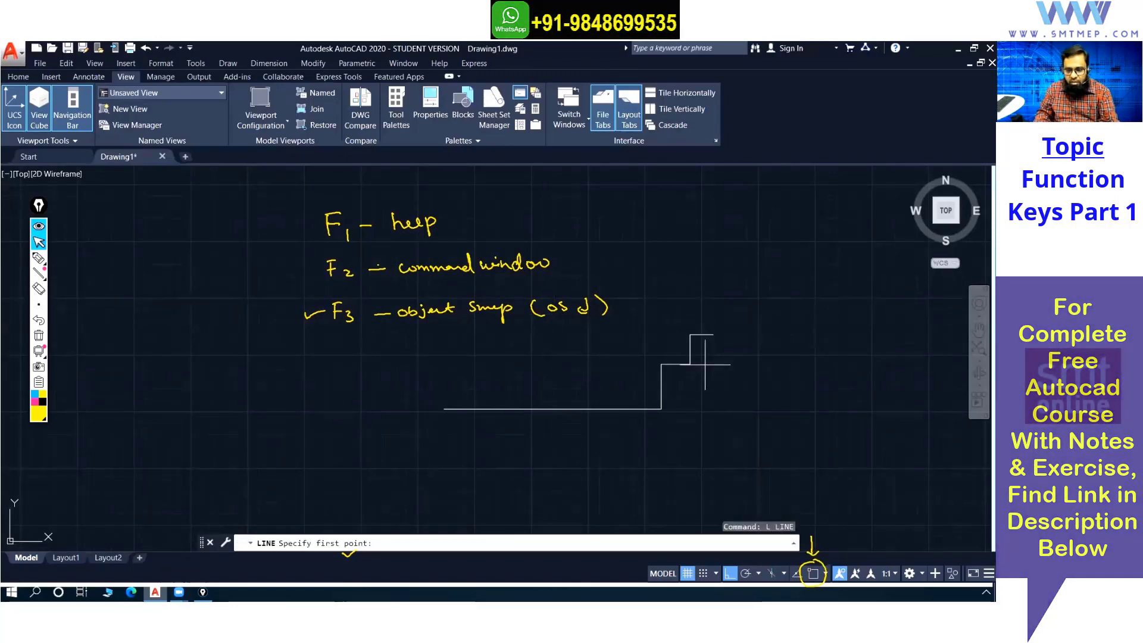
click(732, 341)
key(Escape)
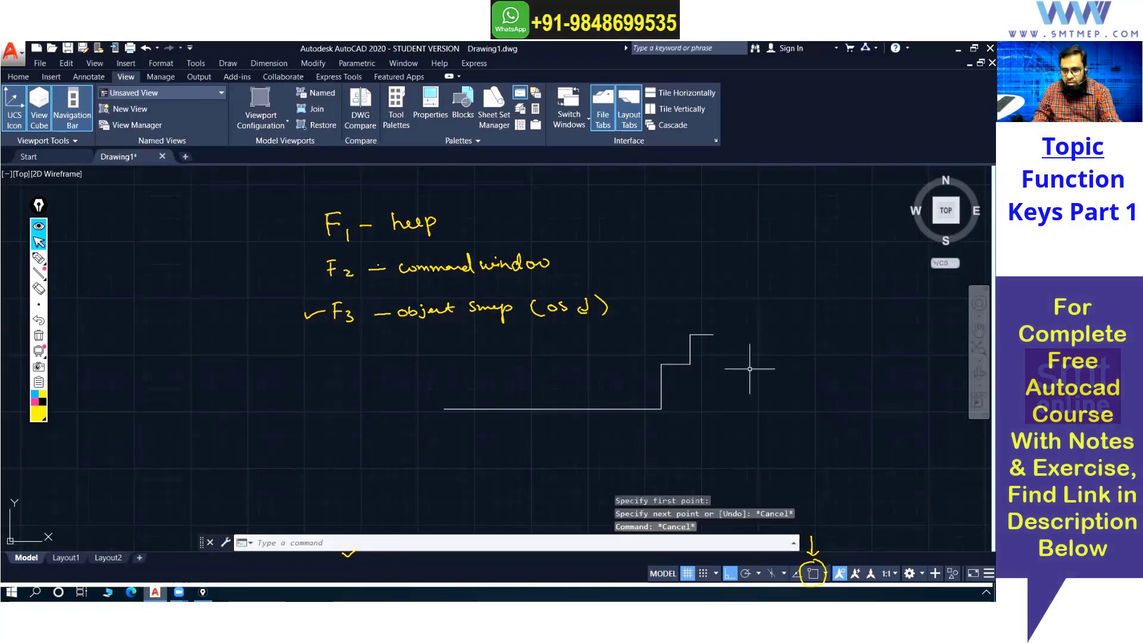
Step: Try starting a line with the one-time Endpoint snap override at the existing line's endpoints, and cancel the command
text(l)
key(Return)
key(F8)
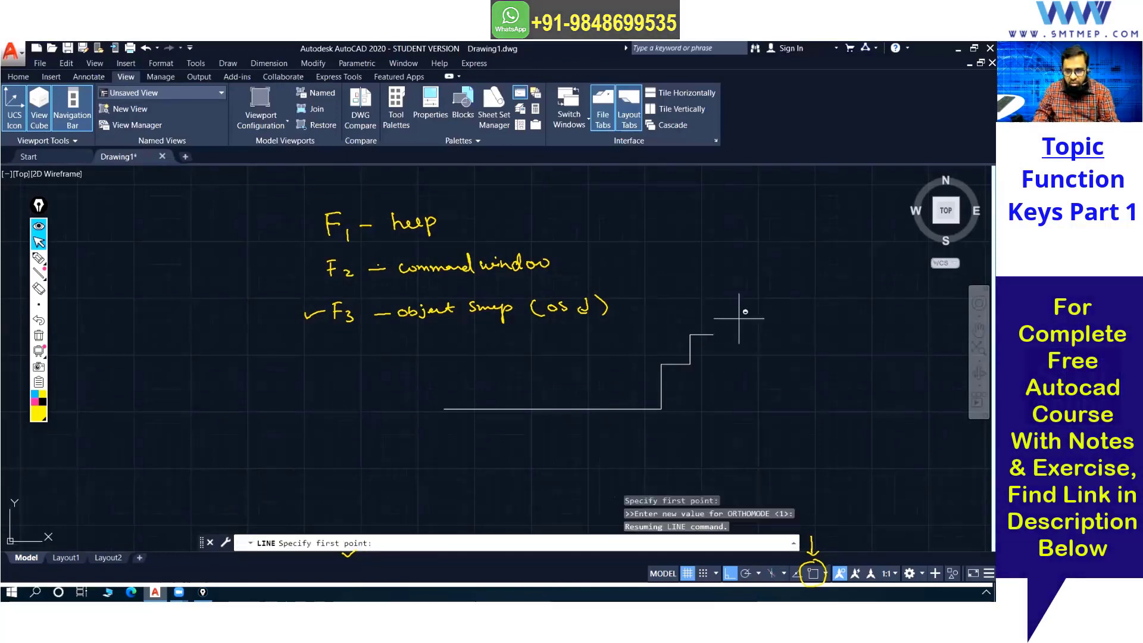
shift+right_click(740, 322)
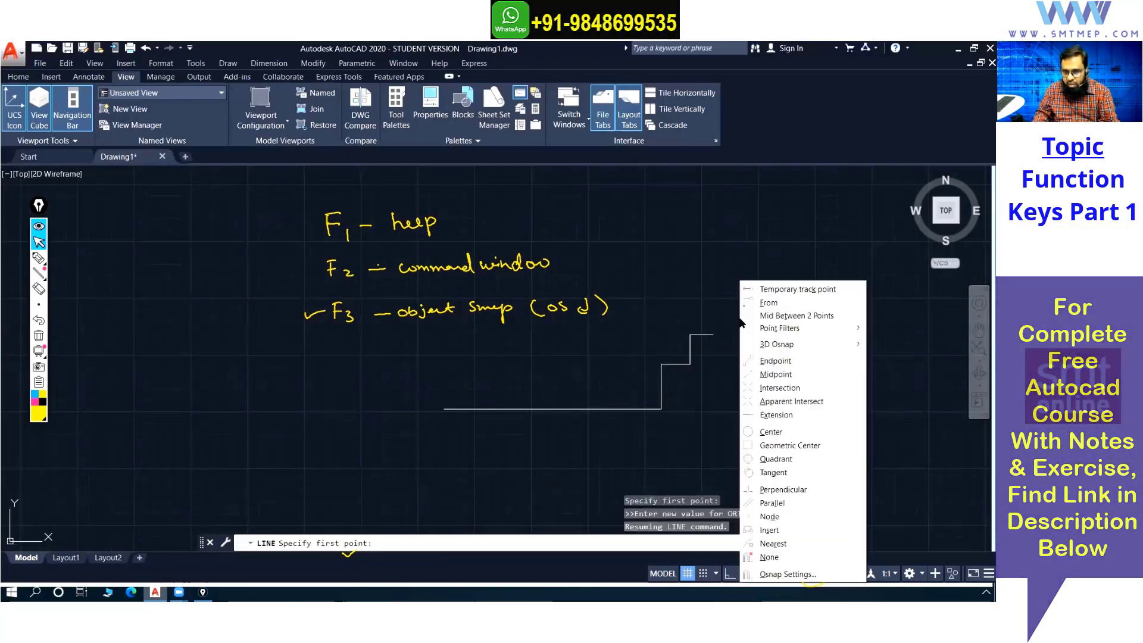
click(794, 363)
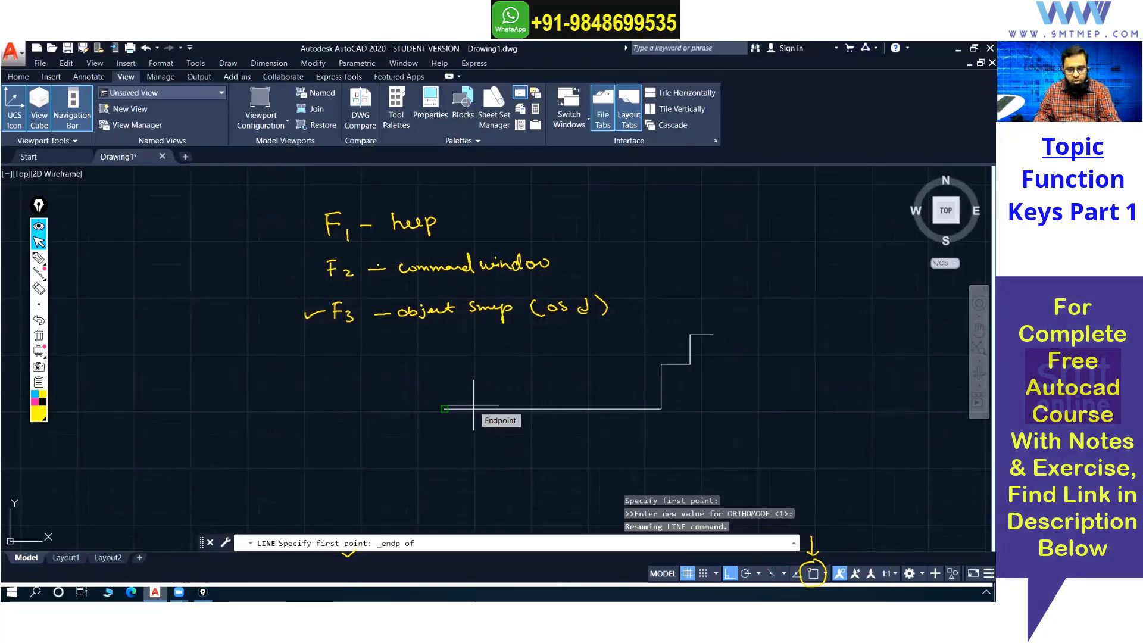
key(Escape)
key(Escape)
Step: Review the object snap modes in Drafting Settings with the OS command, close the dialog, and turn object snap on
text(os)
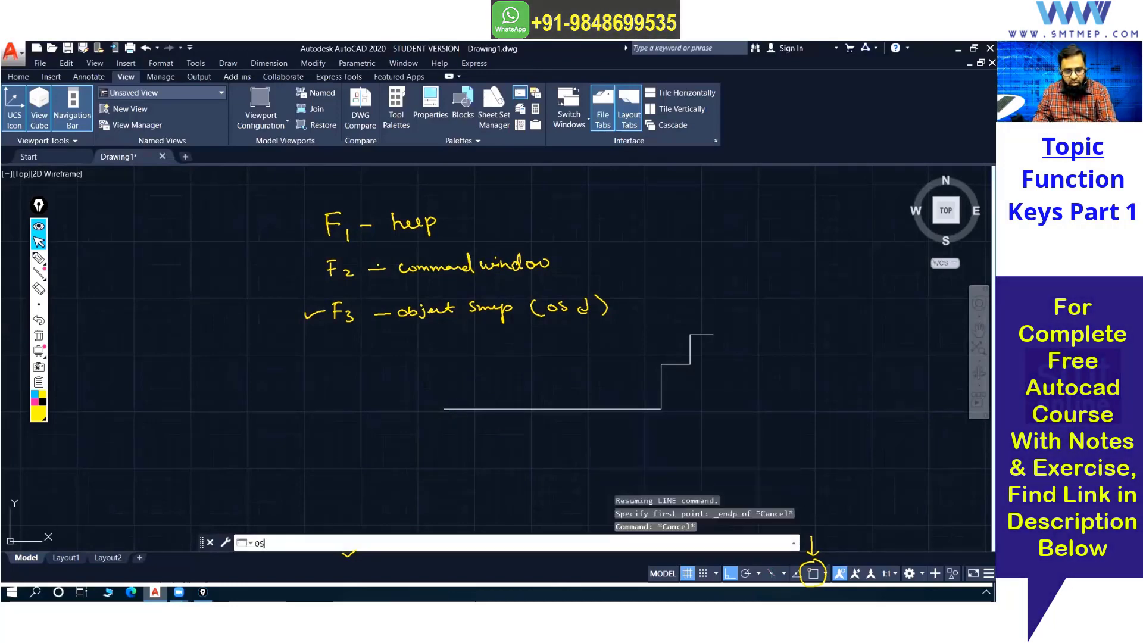
key(Return)
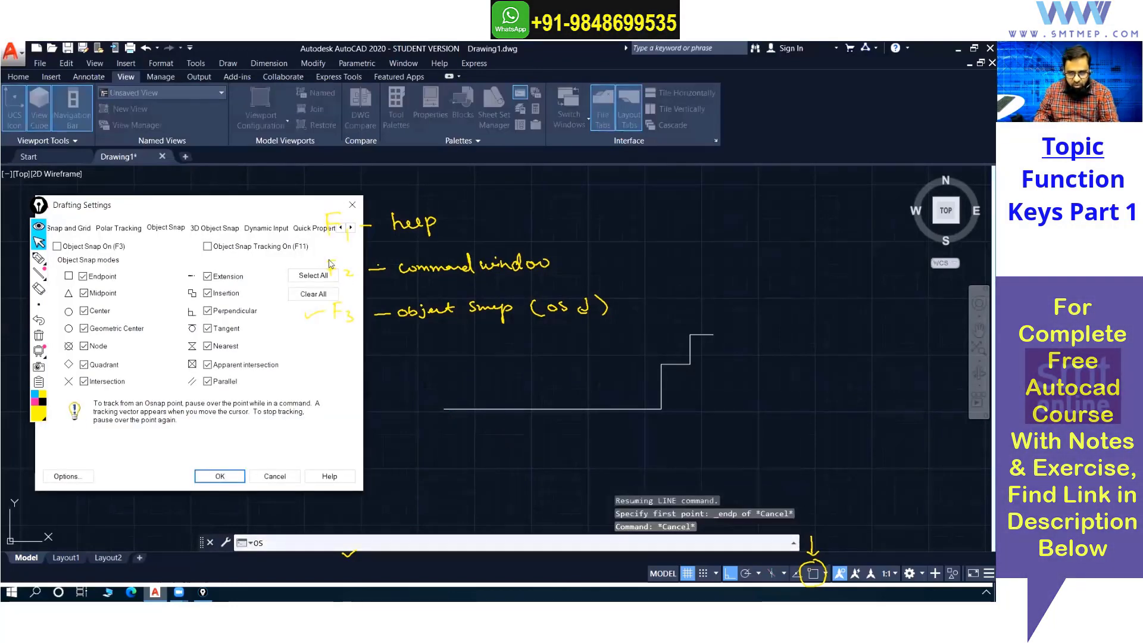
drag(288, 207, 320, 195)
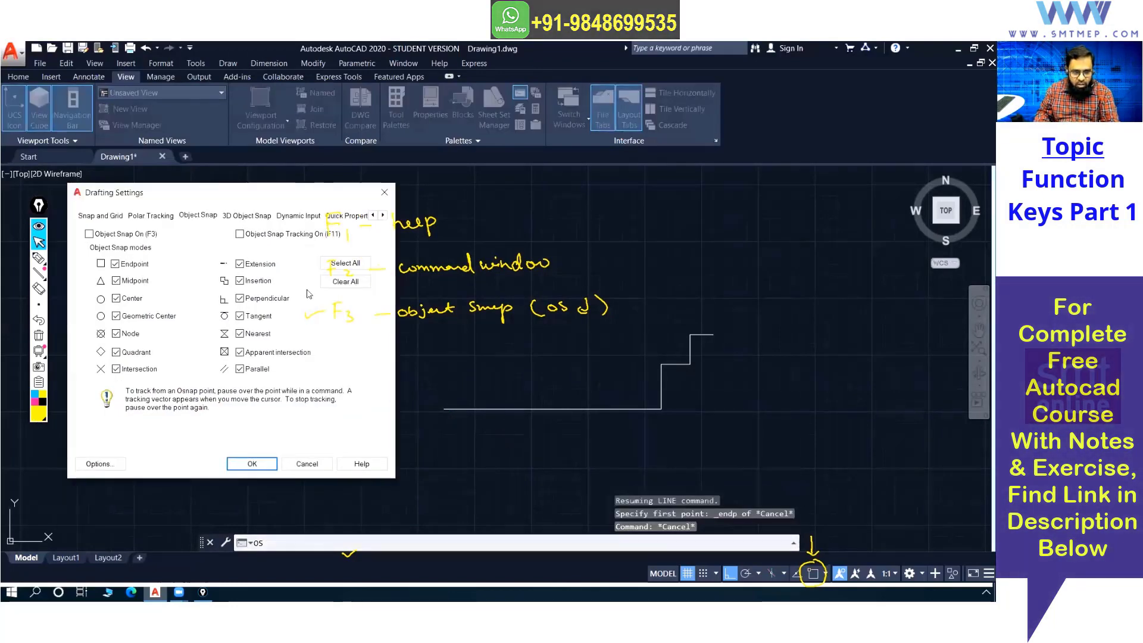
click(385, 195)
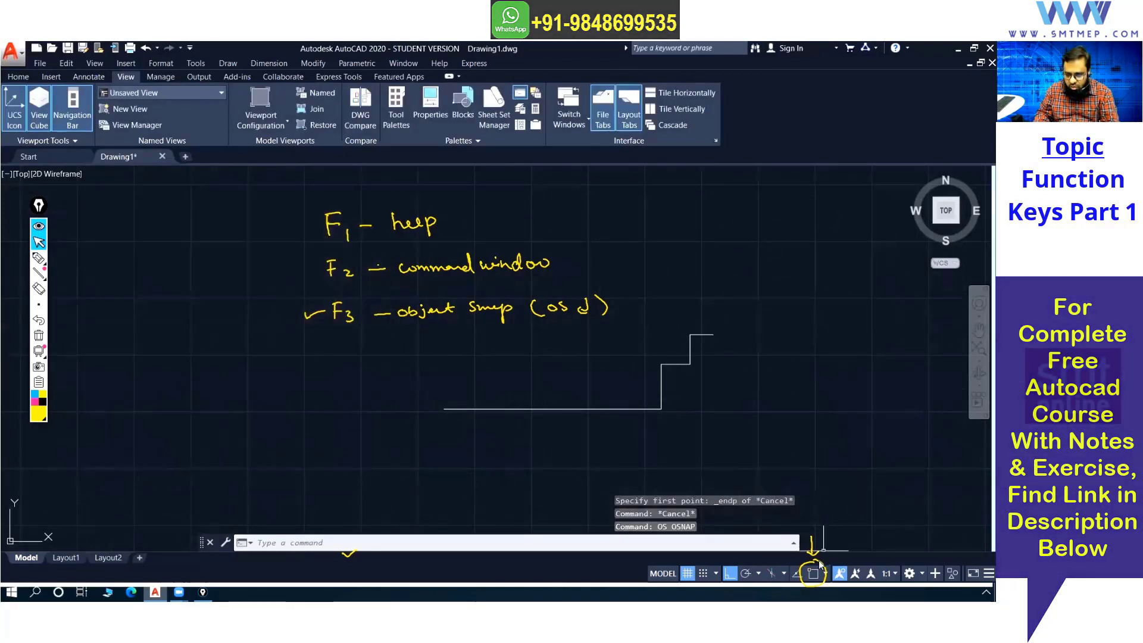
click(817, 574)
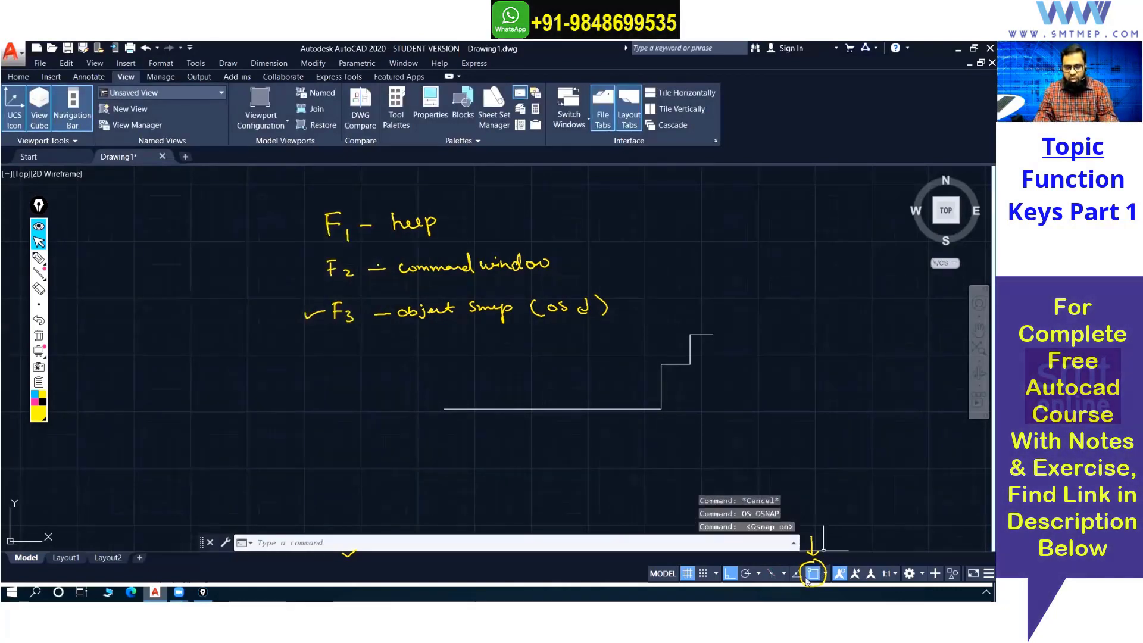